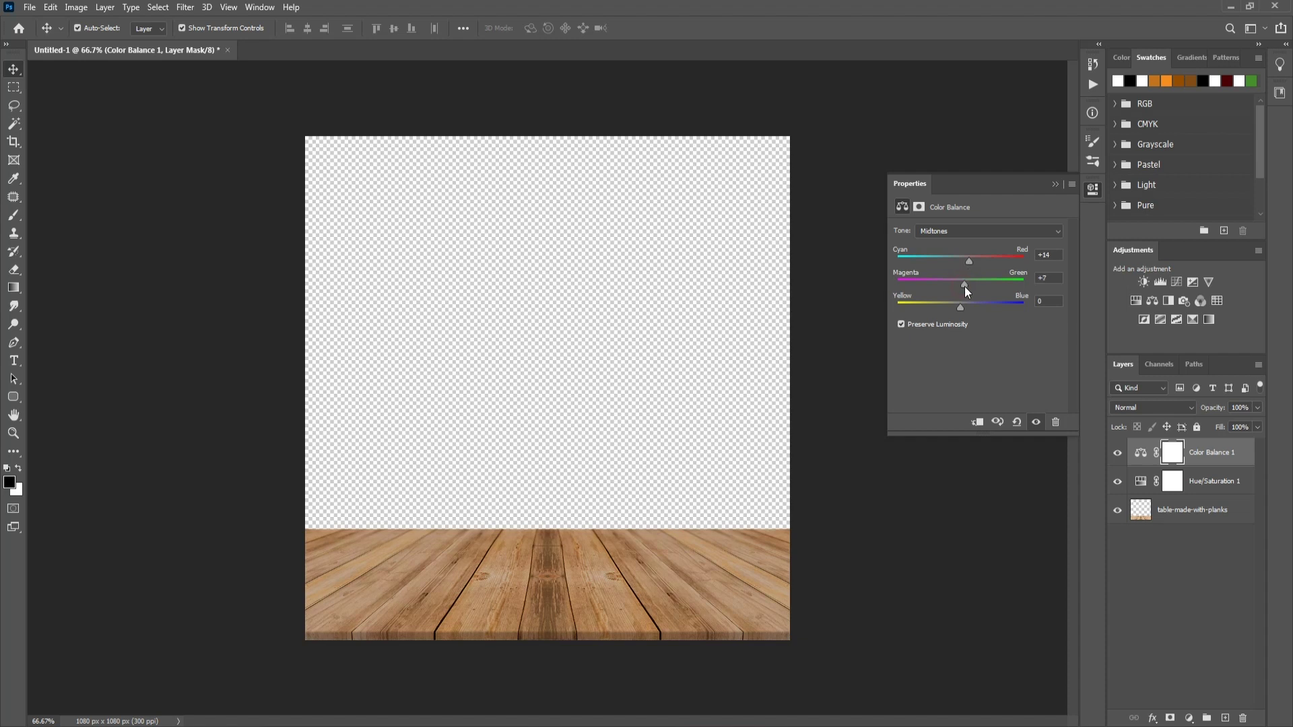
Fine-tune the green and blue midtone balance of the wooden table's Color Balance adjustment and deselect the layer.
{"action": "left_click_drag", "start_coordinate": [957, 286], "coordinate": [963, 311]}
{"action": "left_click", "coordinate": [1055, 183]}
{"action": "left_click", "coordinate": [1173, 639]}
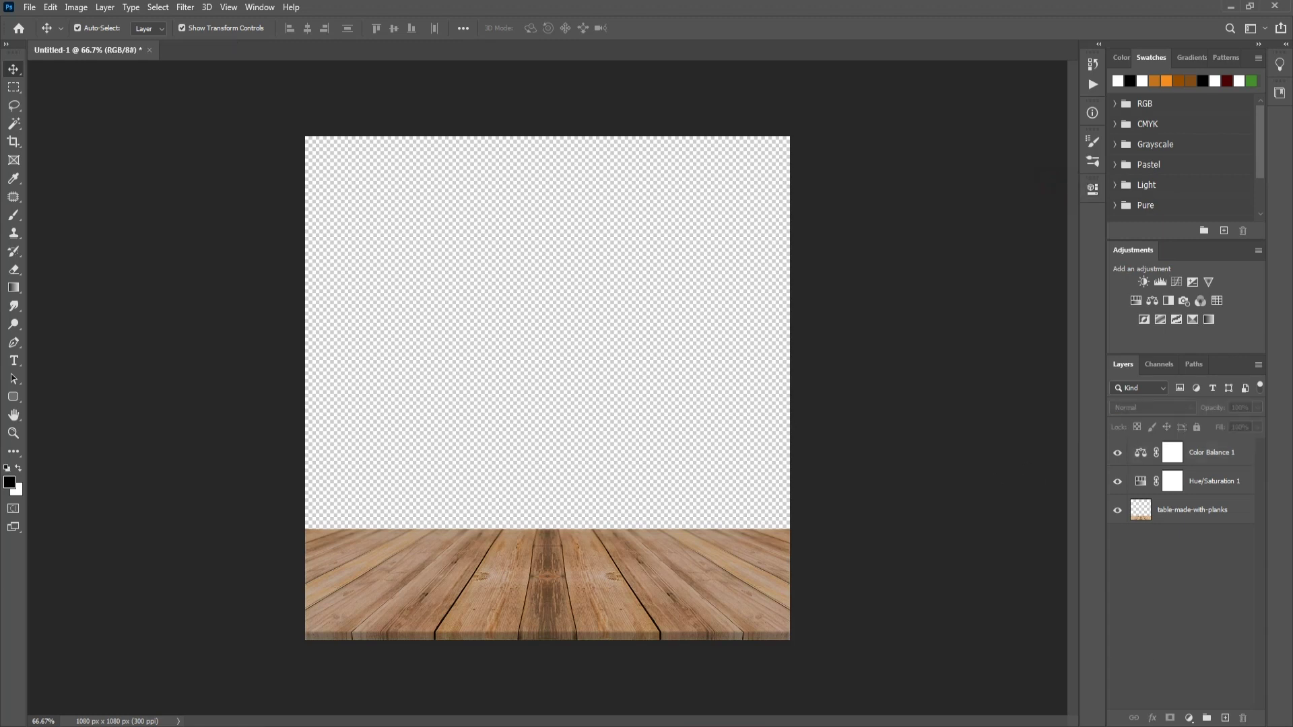
Place the transparent hamburger image into the composition, scaled to about 4.75% and standing on the wooden table.
{"action": "key", "text": "alt+Tab"}
{"action": "left_click_drag", "start_coordinate": [680, 108], "coordinate": [580, 488]}
{"action": "key", "text": "alt+Tab"}
{"action": "left_click_drag", "start_coordinate": [547, 640], "coordinate": [560, 576]}
{"action": "left_click_drag", "start_coordinate": [568, 493], "coordinate": [568, 554]}
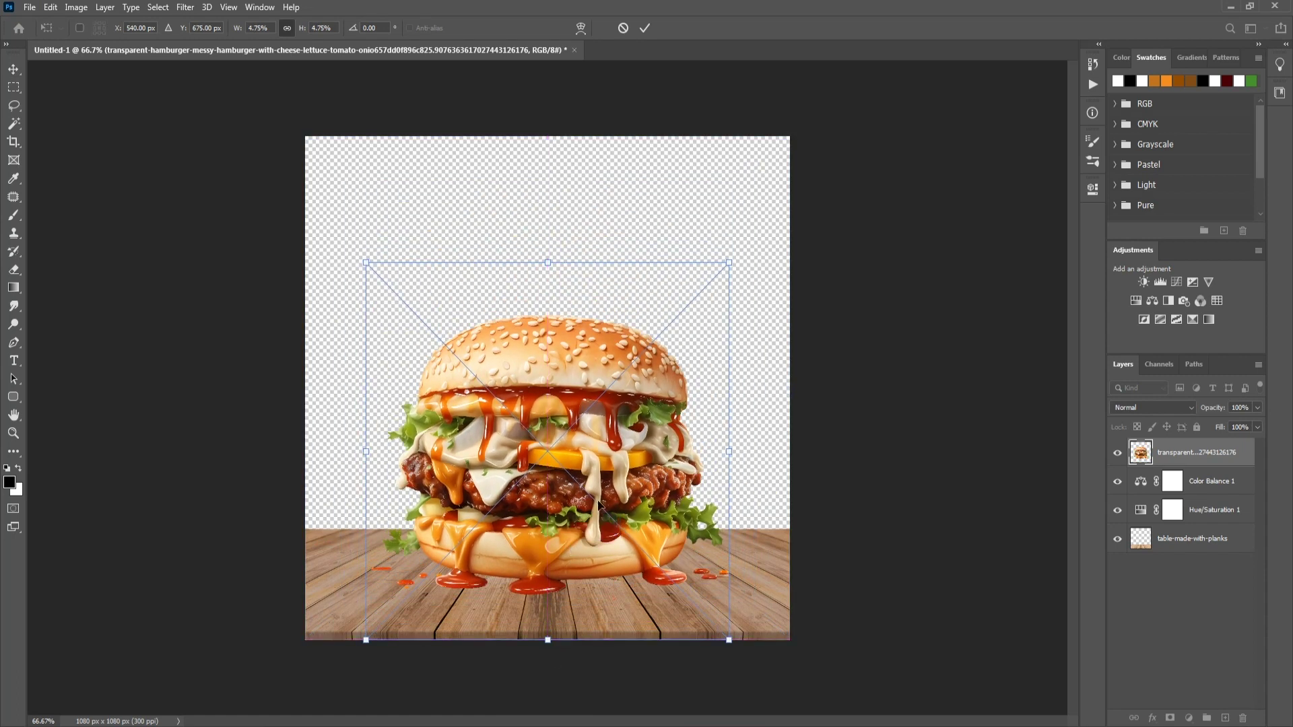
{"action": "key", "text": "Return"}
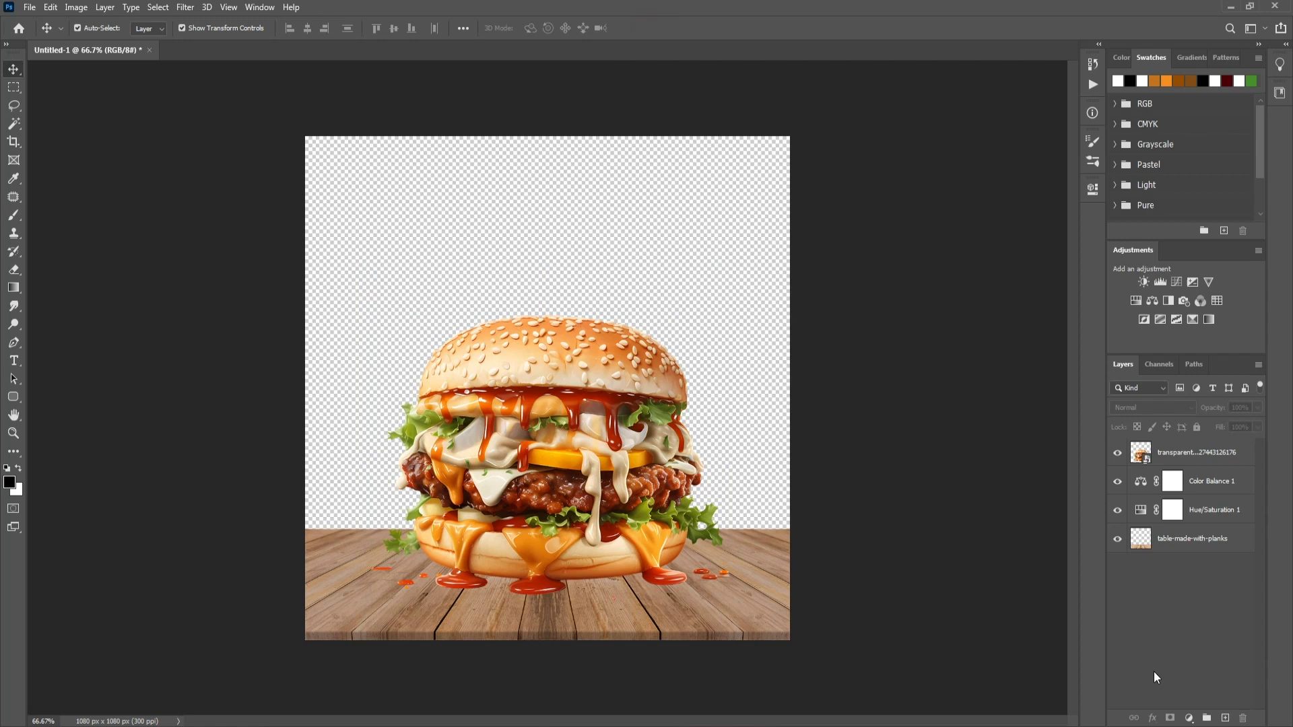
Add a new layer directly below the burger and set up a flattened Soft Round Pressure Opacity brush at 600 px.
{"action": "left_click", "coordinate": [1212, 484]}
{"action": "left_click", "coordinate": [1225, 718]}
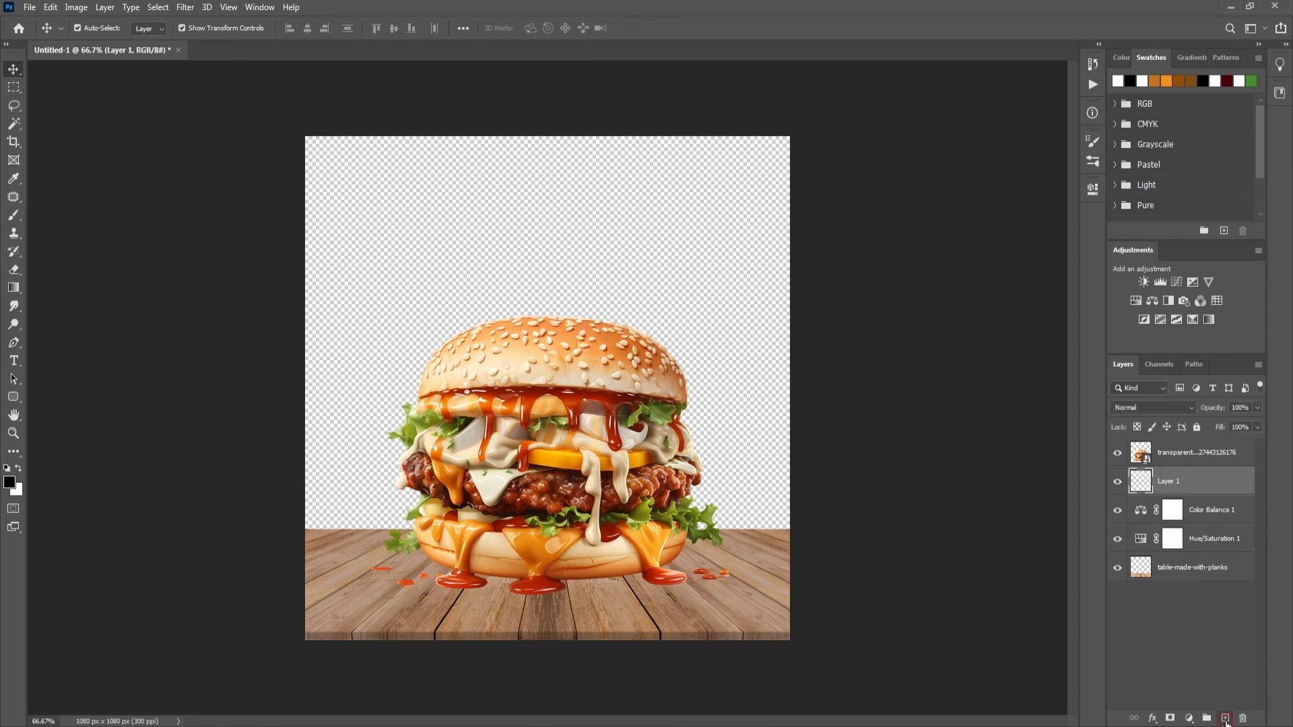
{"action": "left_click", "coordinate": [15, 216]}
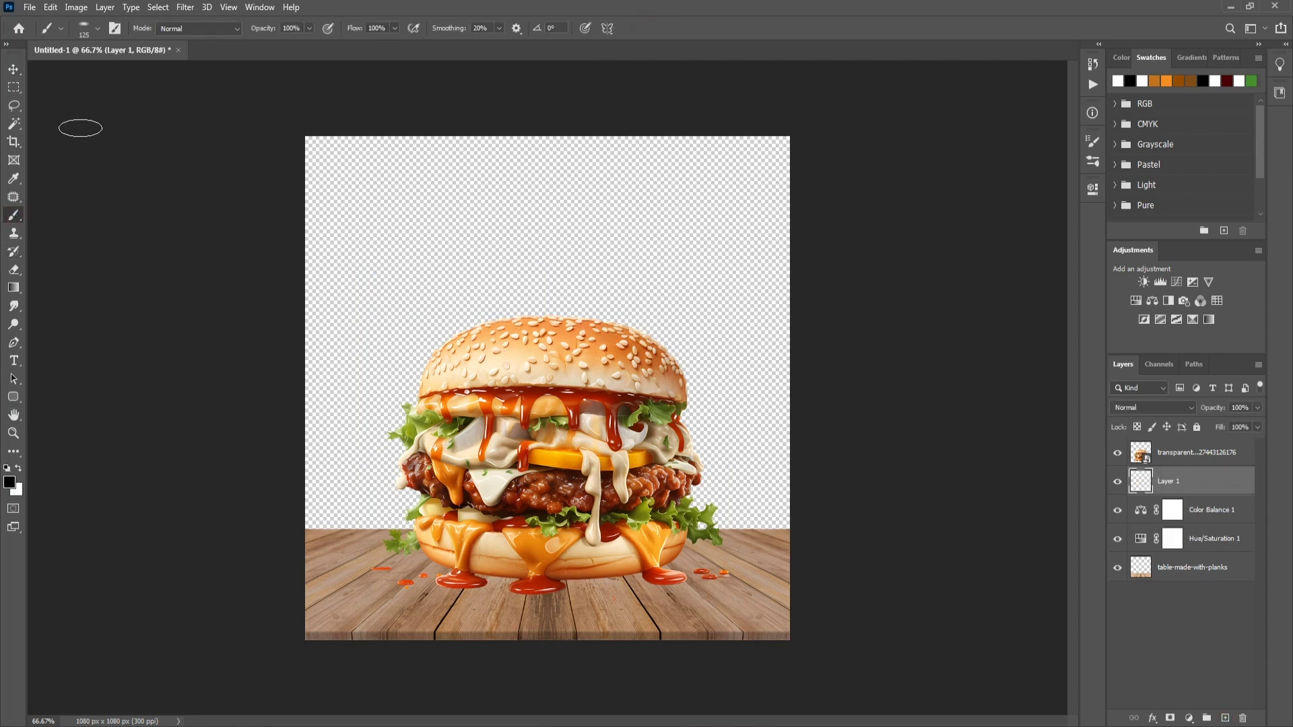
{"action": "left_click", "coordinate": [83, 29]}
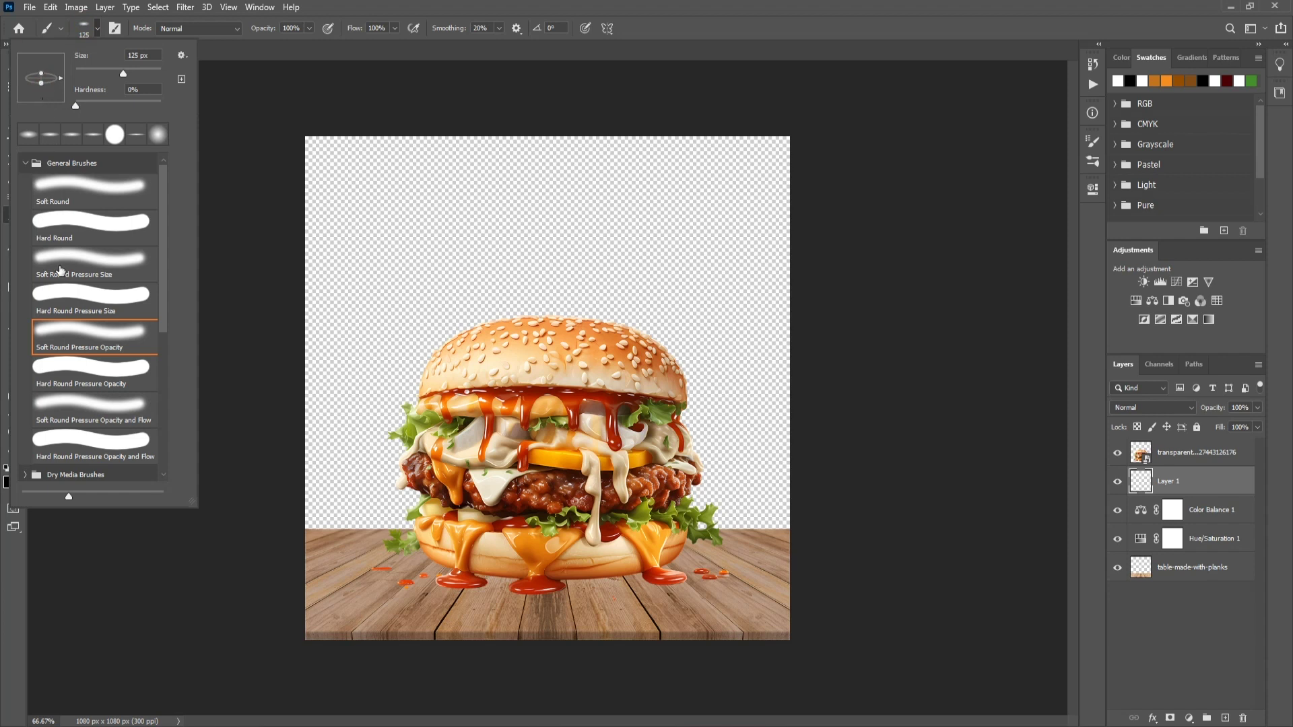
{"action": "left_click", "coordinate": [95, 347]}
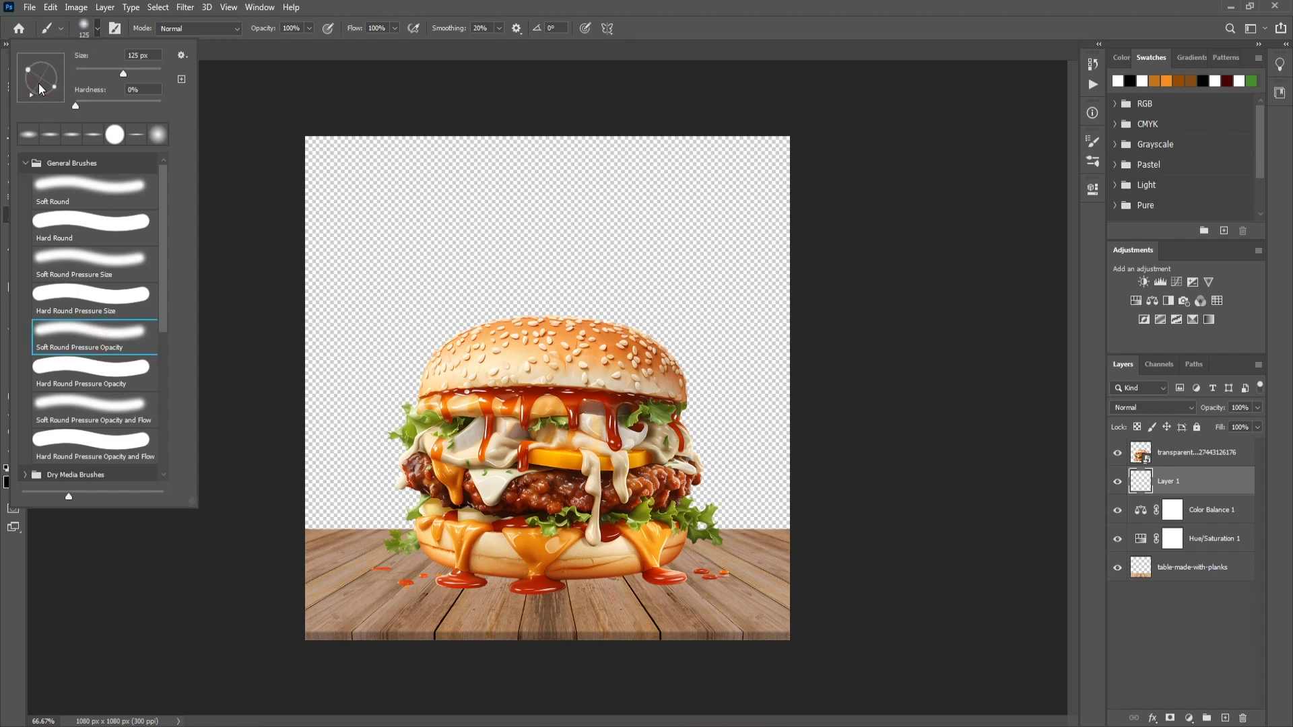
{"action": "left_click", "coordinate": [53, 140]}
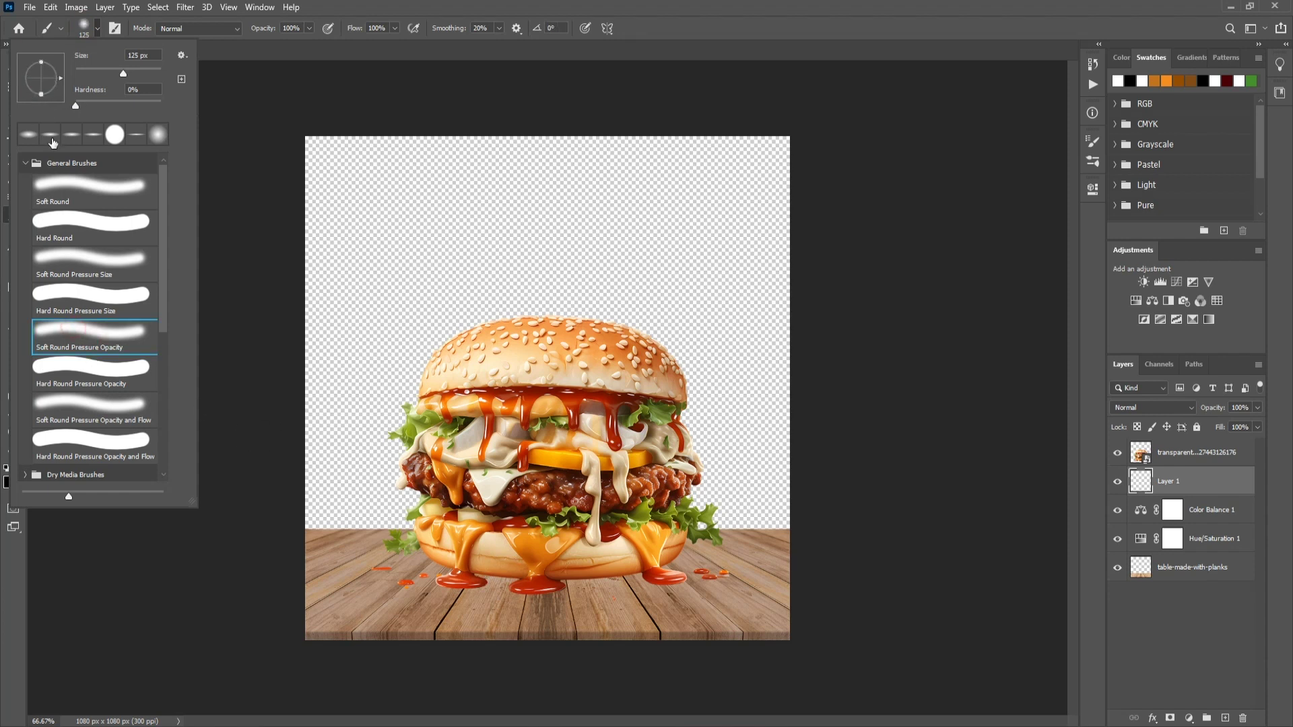
{"action": "left_click", "coordinate": [149, 73]}
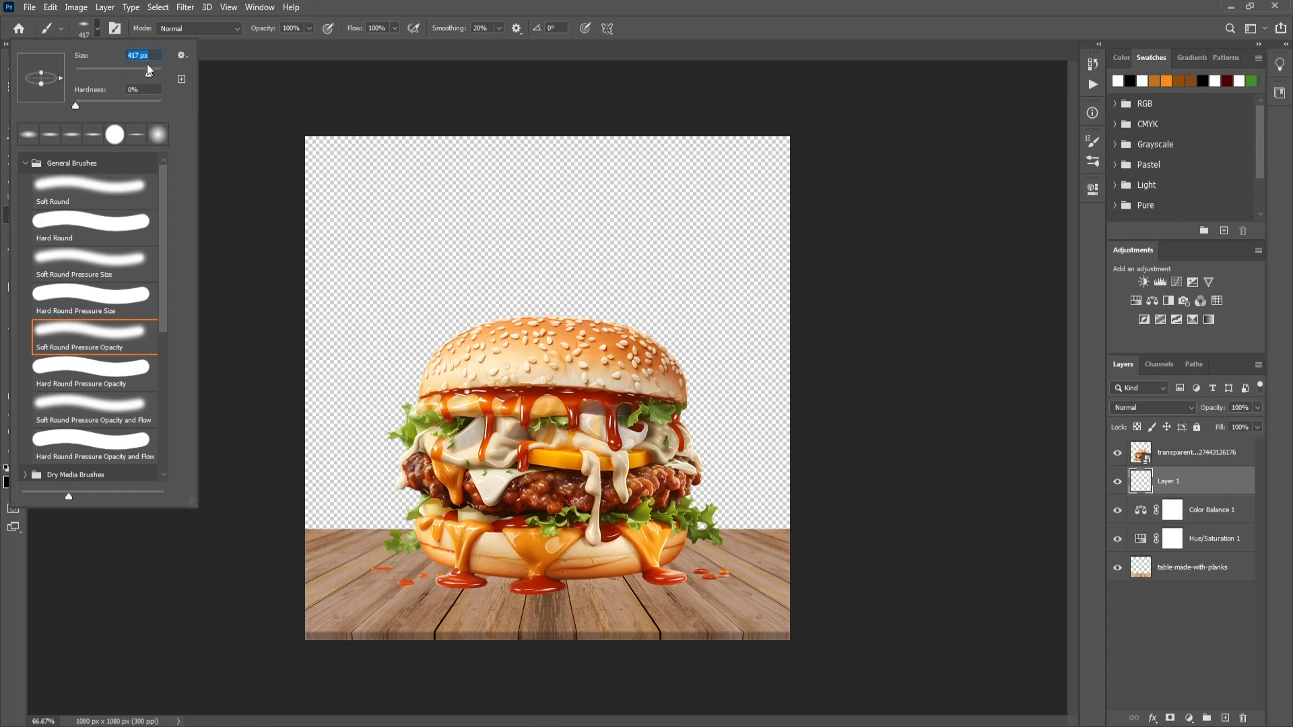
{"action": "type", "text": "600"}
{"action": "key", "text": "Return"}
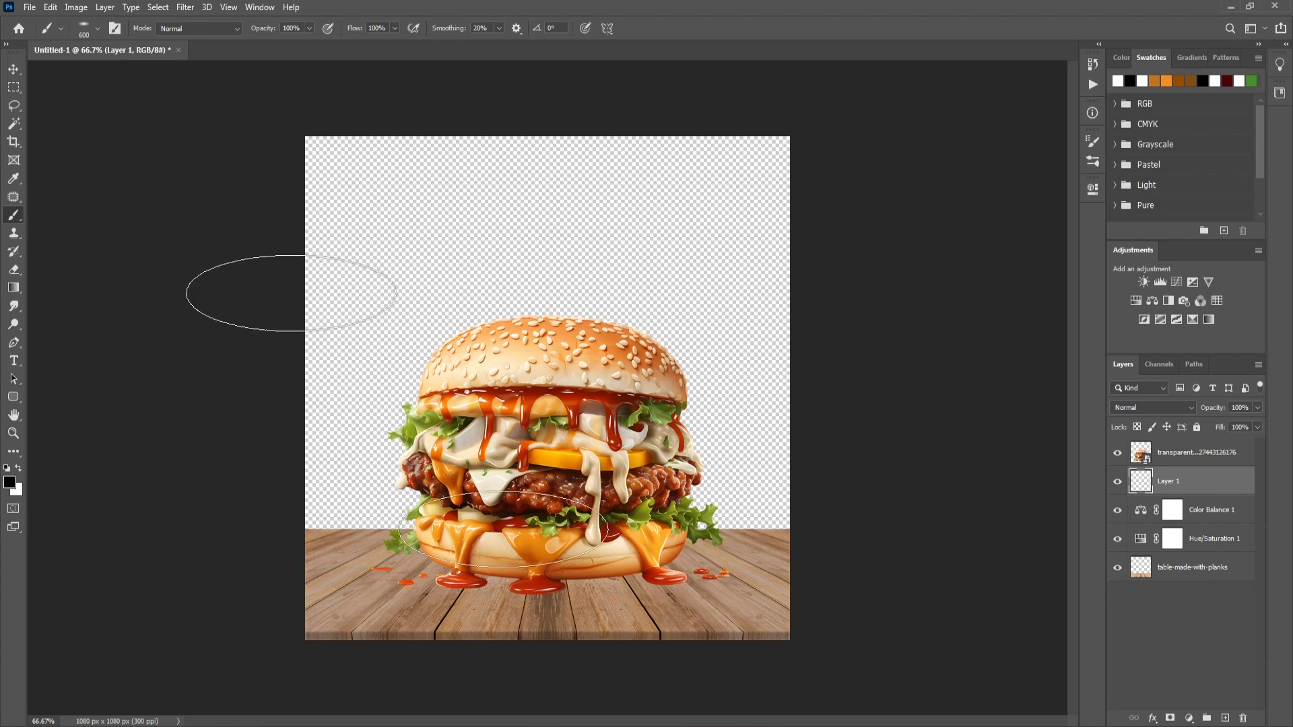
Flatten the brush tip further and paint a soft black contact shadow on the table under the burger.
{"action": "left_click", "coordinate": [82, 28]}
{"action": "left_click_drag", "start_coordinate": [41, 85], "coordinate": [42, 81]}
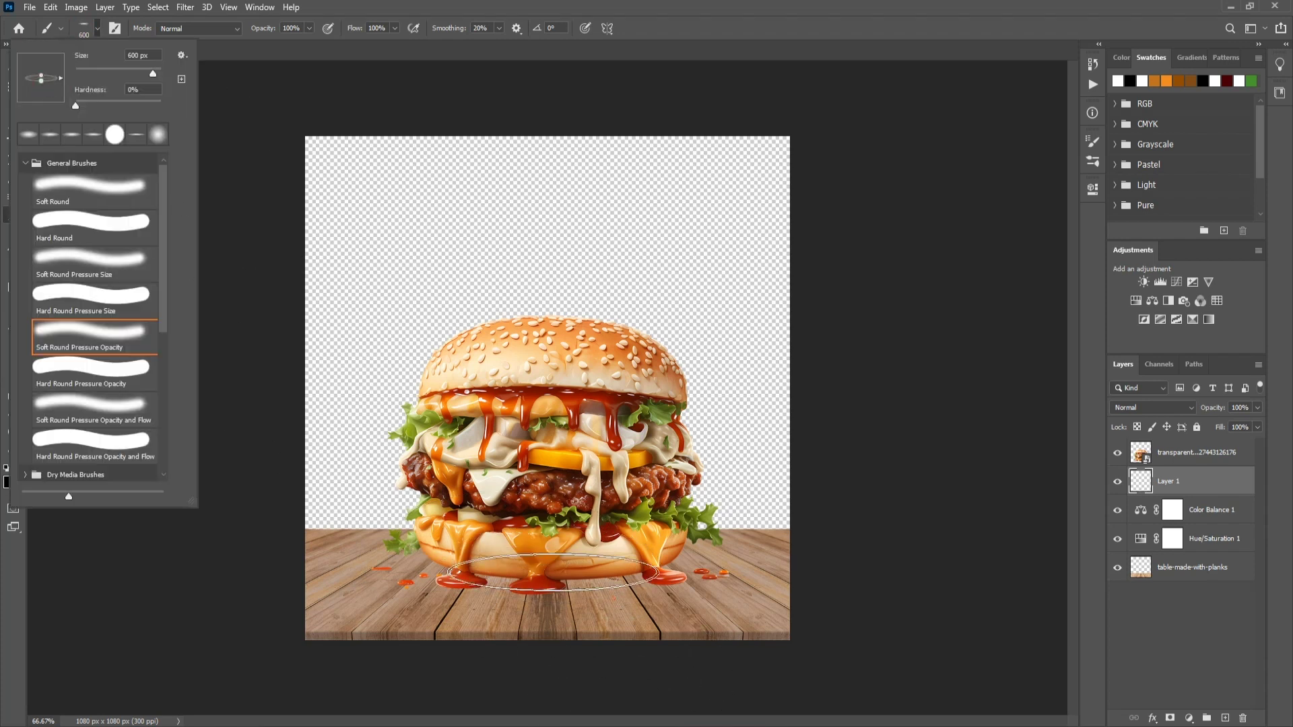
{"action": "left_click", "coordinate": [552, 572]}
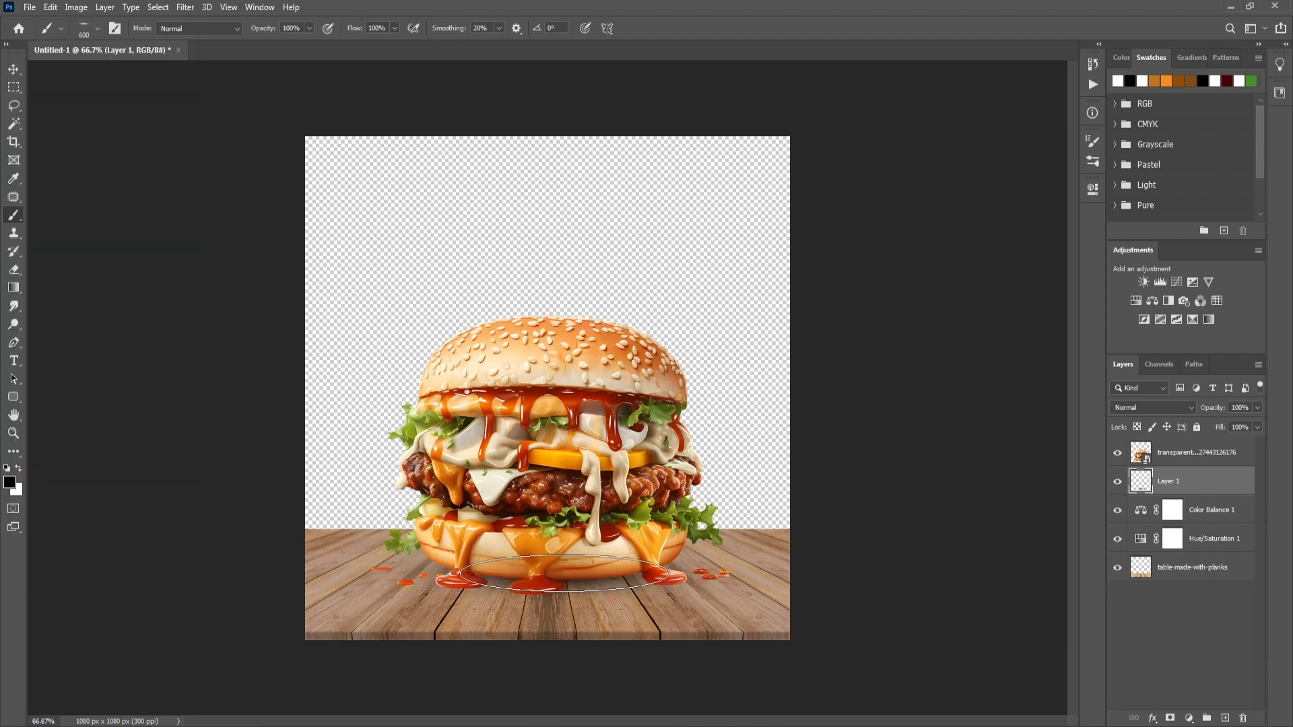
{"action": "left_click", "coordinate": [14, 69]}
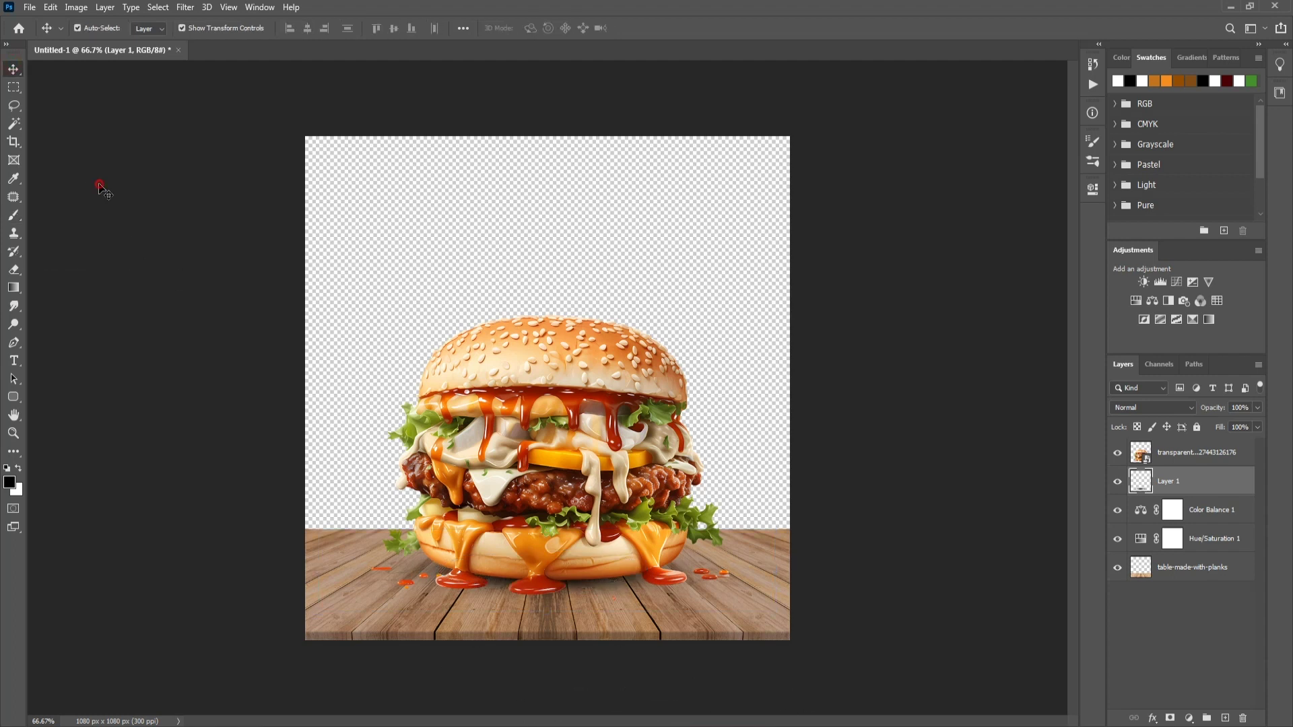
{"action": "left_click", "coordinate": [99, 182]}
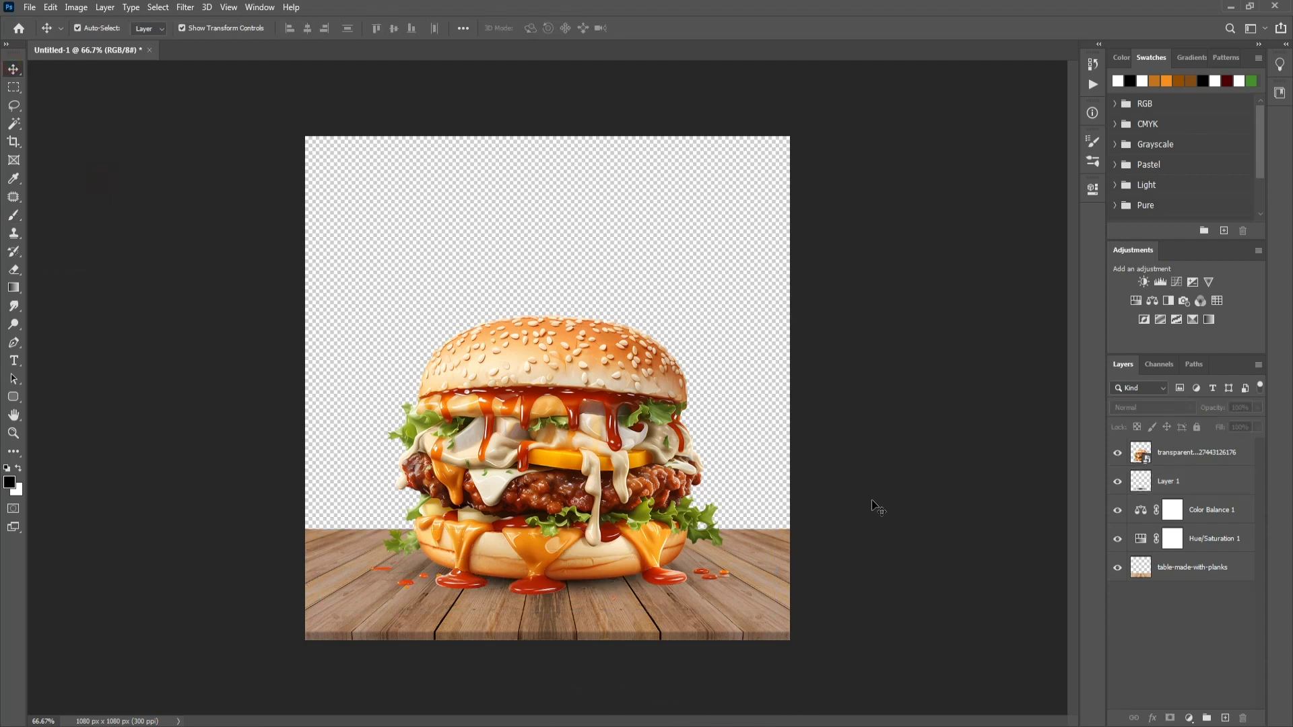
Add a Gradient Fill layer using the yellow-to-red preset from the Oranges group.
{"action": "left_click", "coordinate": [1191, 719]}
{"action": "left_click", "coordinate": [1202, 488]}
{"action": "left_click", "coordinate": [274, 233]}
{"action": "scroll", "coordinate": [290, 282], "scroll_direction": "down", "scroll_amount": 4}
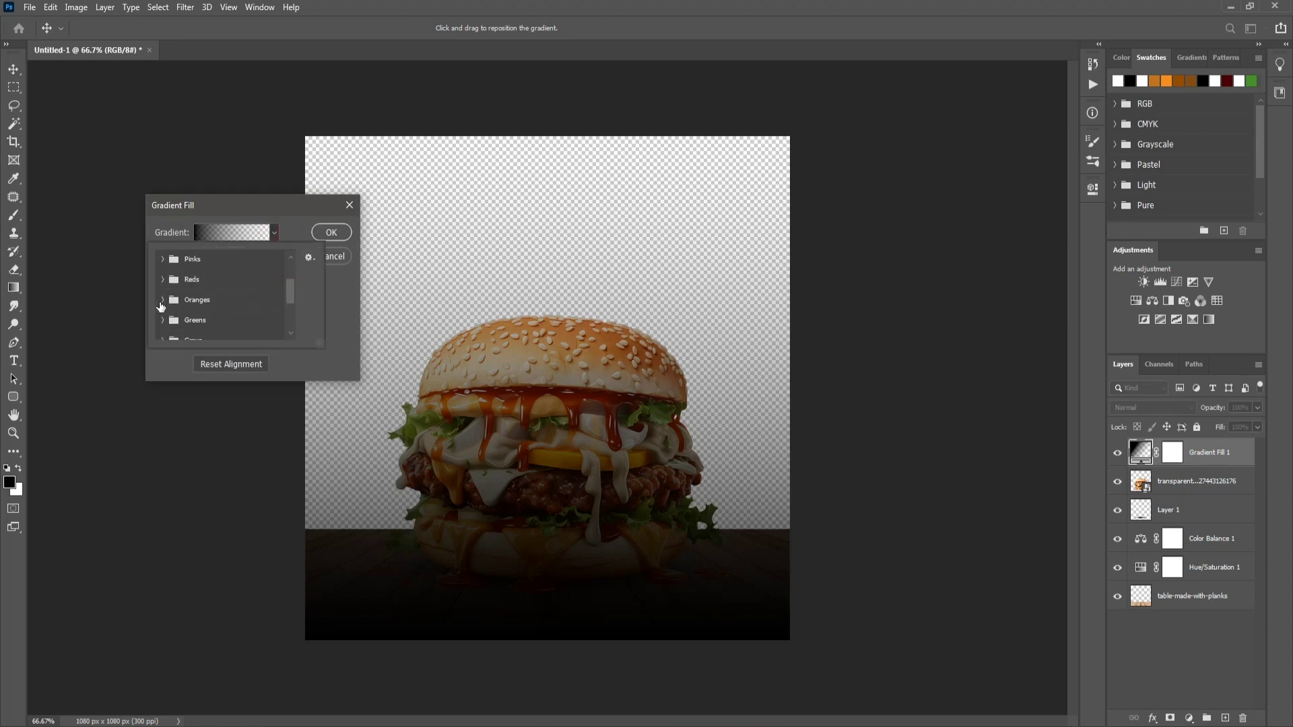
{"action": "scroll", "coordinate": [286, 335], "scroll_direction": "down", "scroll_amount": 2}
{"action": "left_click", "coordinate": [265, 290]}
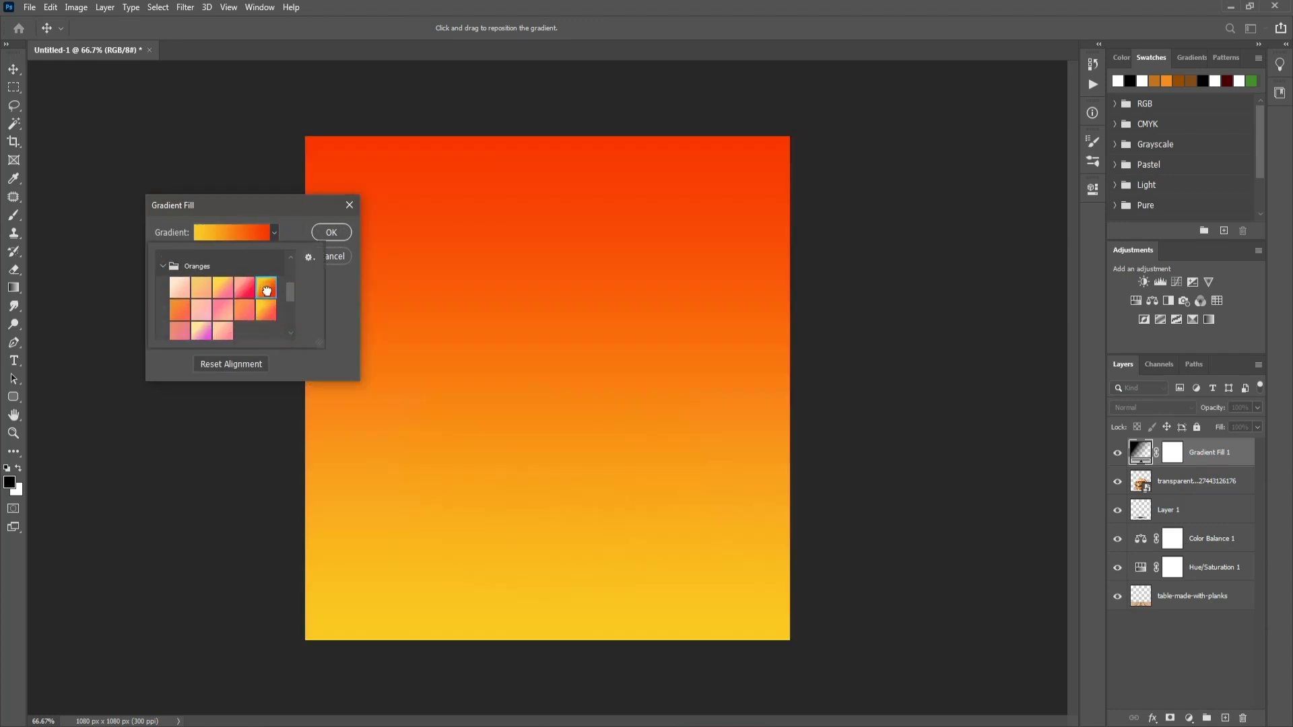
Make the gradient fill radial at 225% scale and move its layer beneath the wooden table layer as the background.
{"action": "key", "text": "Return"}
{"action": "left_click", "coordinate": [239, 259]}
{"action": "left_click", "coordinate": [219, 276]}
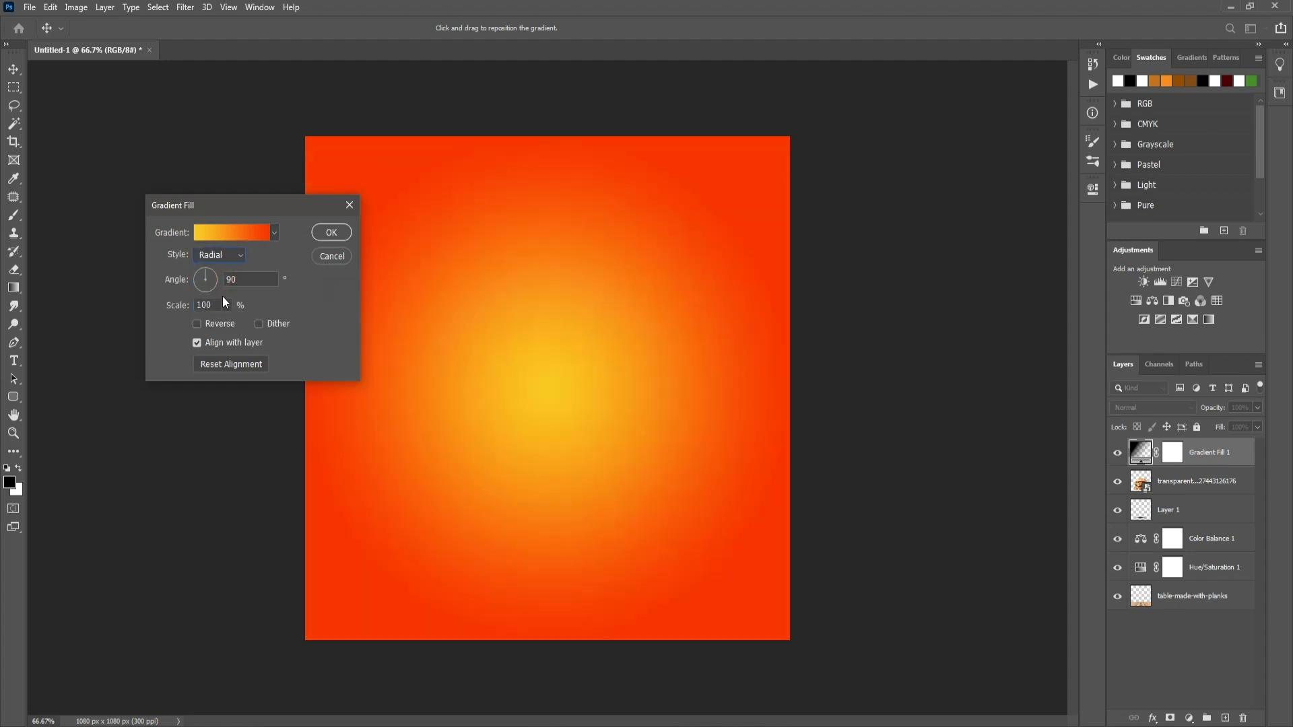
{"action": "left_click", "coordinate": [226, 305]}
{"action": "left_click_drag", "start_coordinate": [227, 321], "coordinate": [234, 322]}
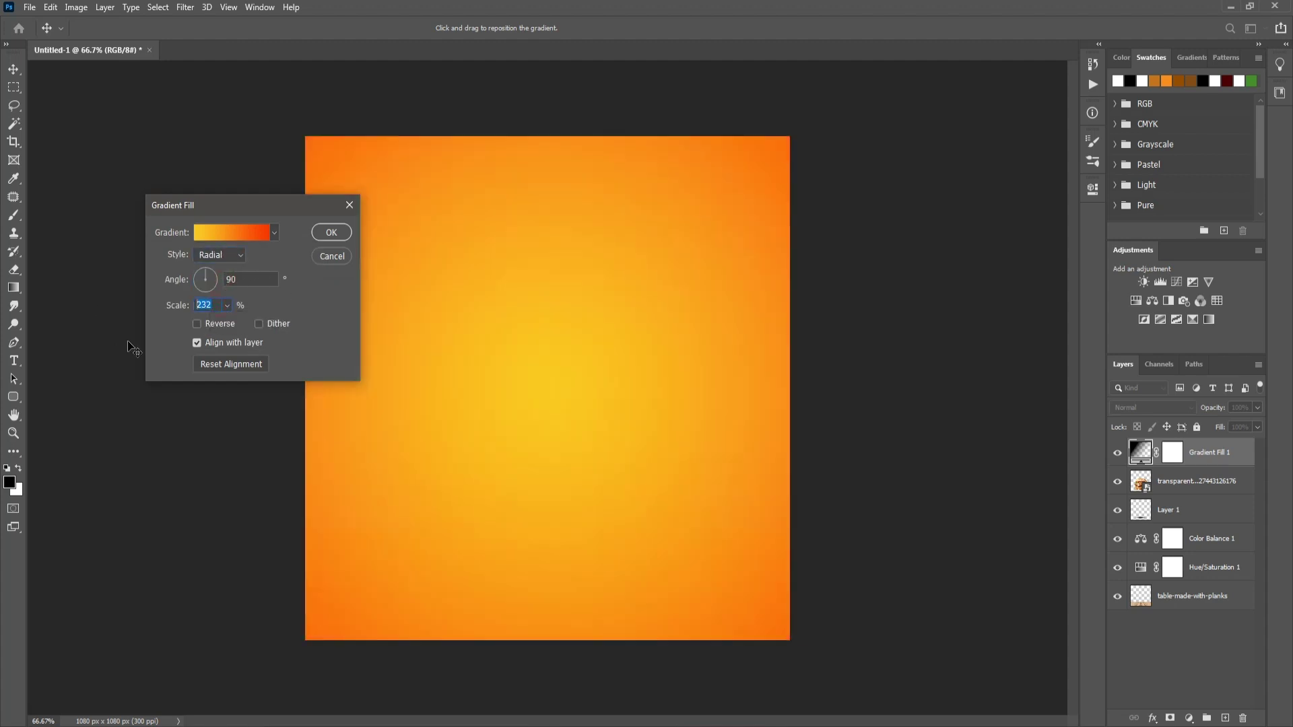
{"action": "type", "text": "225"}
{"action": "left_click", "coordinate": [331, 233]}
{"action": "left_click_drag", "start_coordinate": [1223, 460], "coordinate": [1202, 606]}
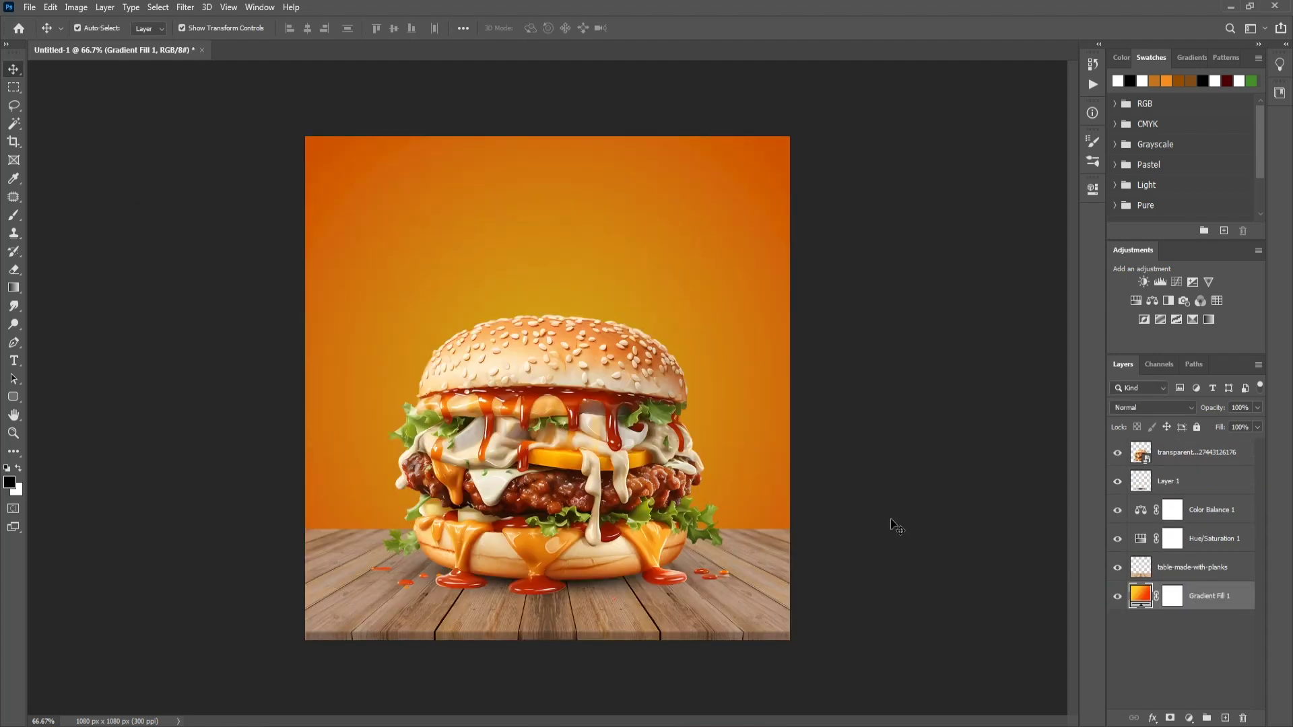
{"action": "left_click", "coordinate": [890, 519]}
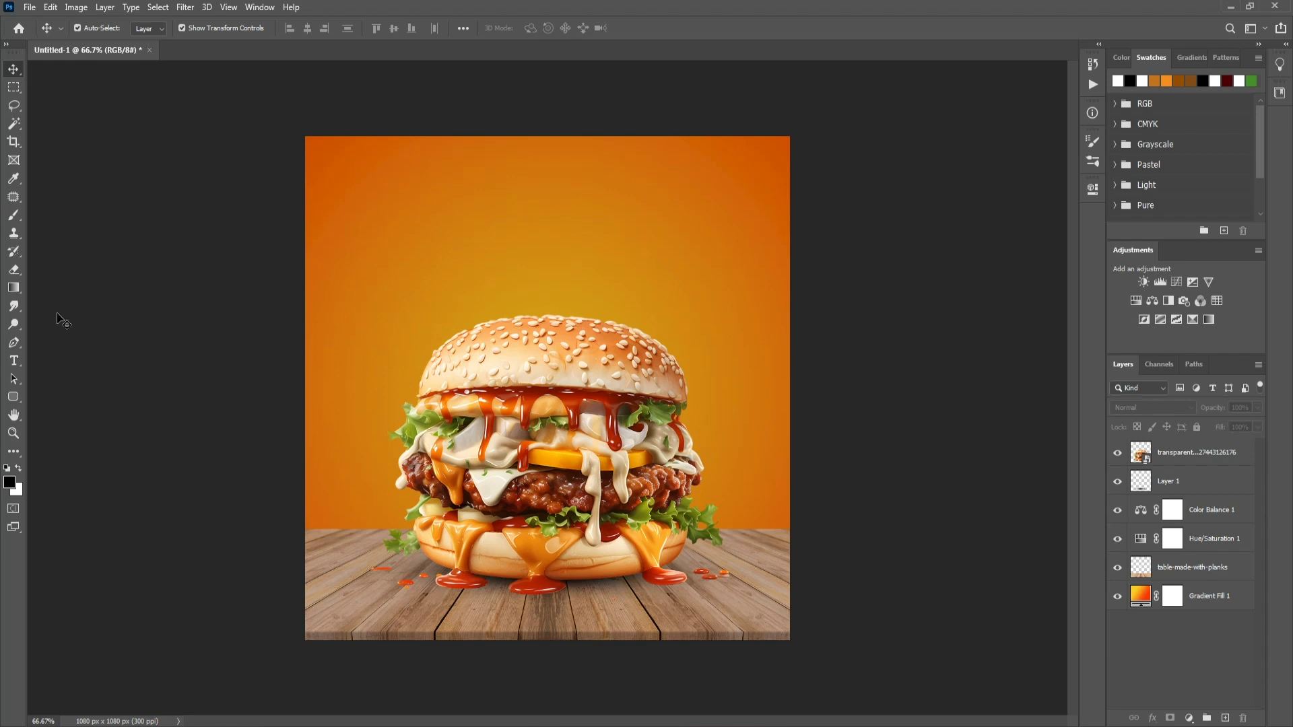
Add the white text DELICIOUS above the burger at 12 pt in the Geizer font.
{"action": "left_click", "coordinate": [15, 361]}
{"action": "left_click", "coordinate": [475, 228]}
{"action": "left_click", "coordinate": [369, 28]}
{"action": "left_click", "coordinate": [347, 77]}
{"action": "type", "text": "DELICIOUS"}
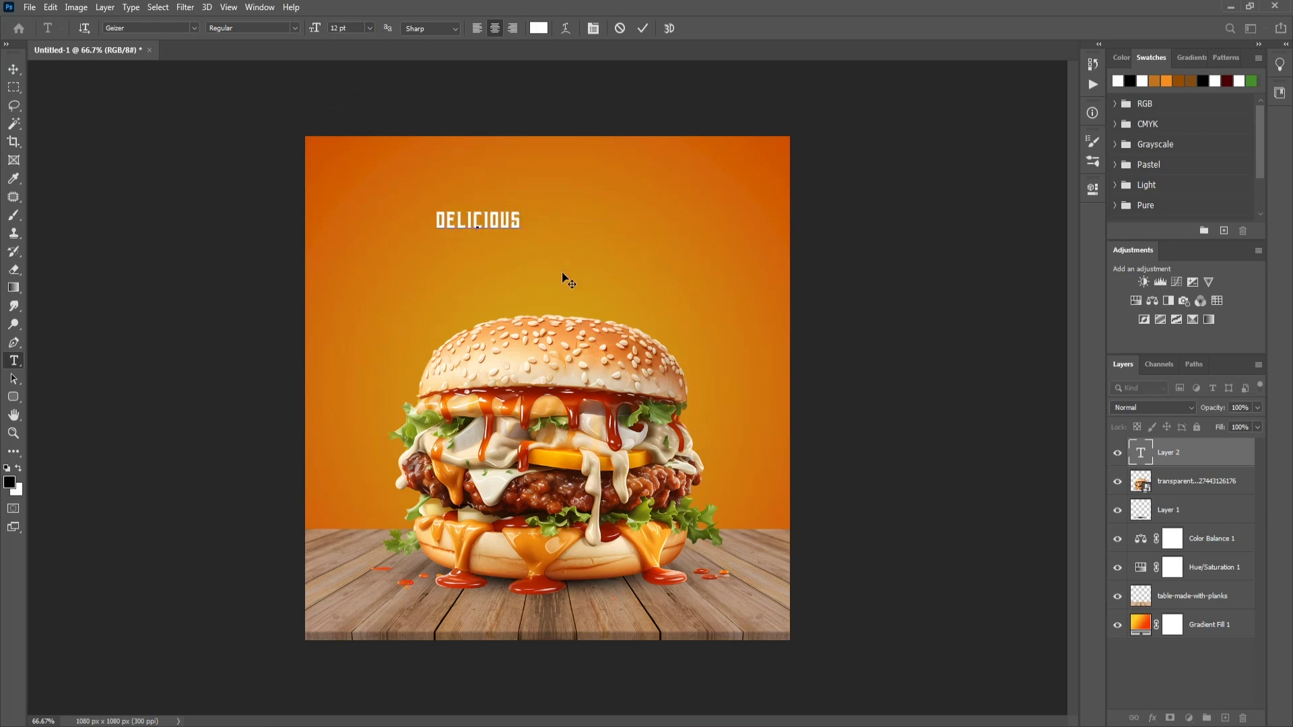
{"action": "key", "text": "ctrl+Return"}
{"action": "key", "text": "v"}
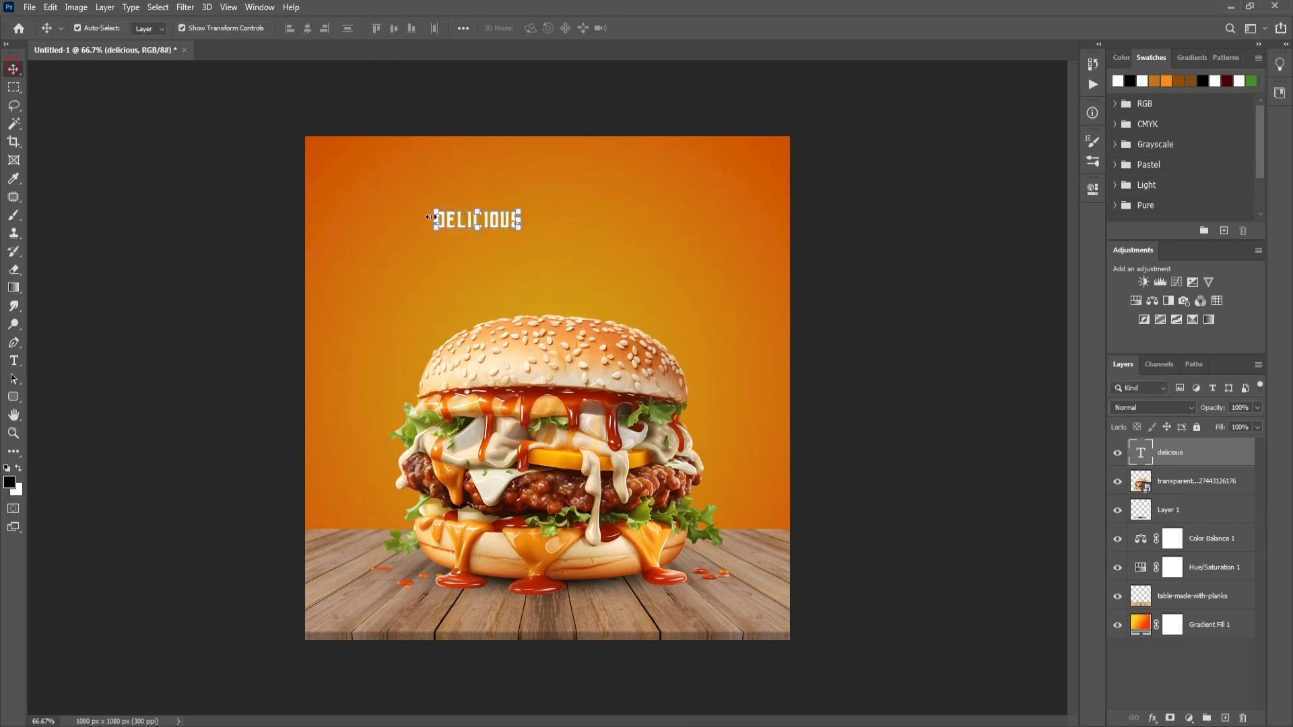
Duplicate the DELICIOUS text just below the original and change the copy to "burger".
{"action": "left_click_drag", "start_coordinate": [500, 224], "coordinate": [546, 223]}
{"action": "double_click", "coordinate": [546, 224]}
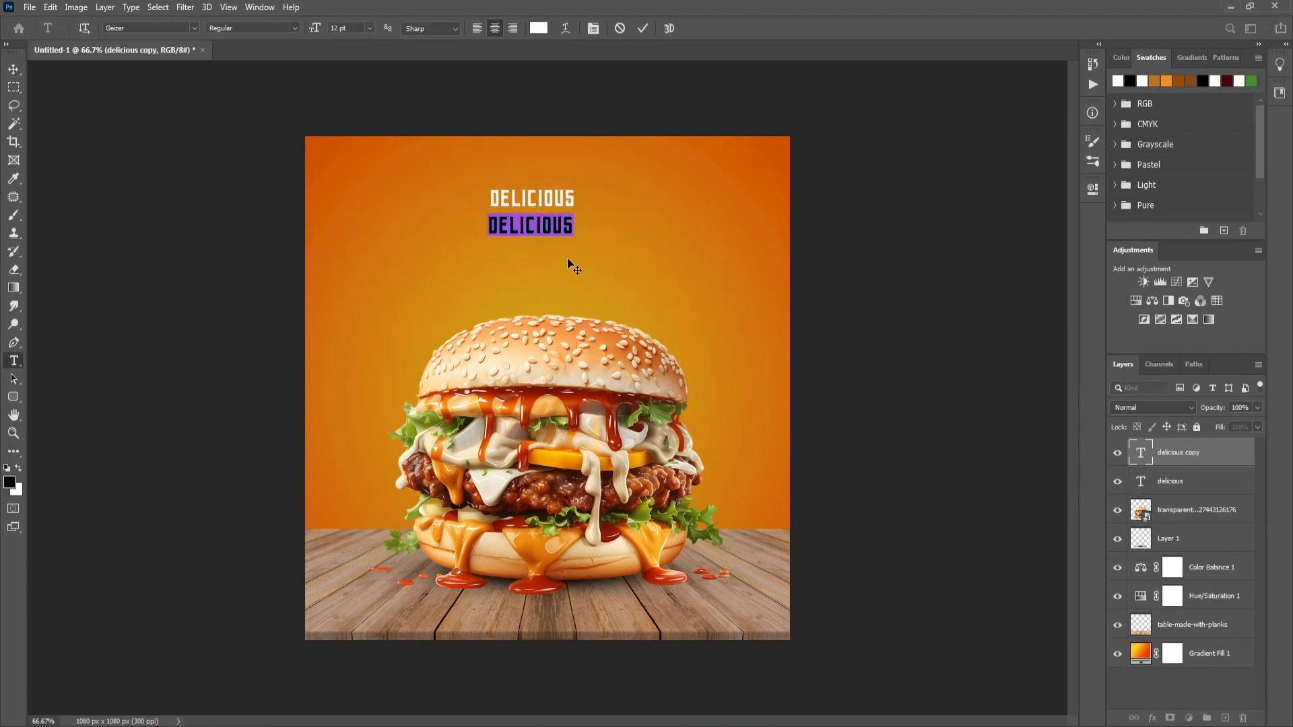
{"action": "type", "text": "burger"}
{"action": "key", "text": "ctrl+Return"}
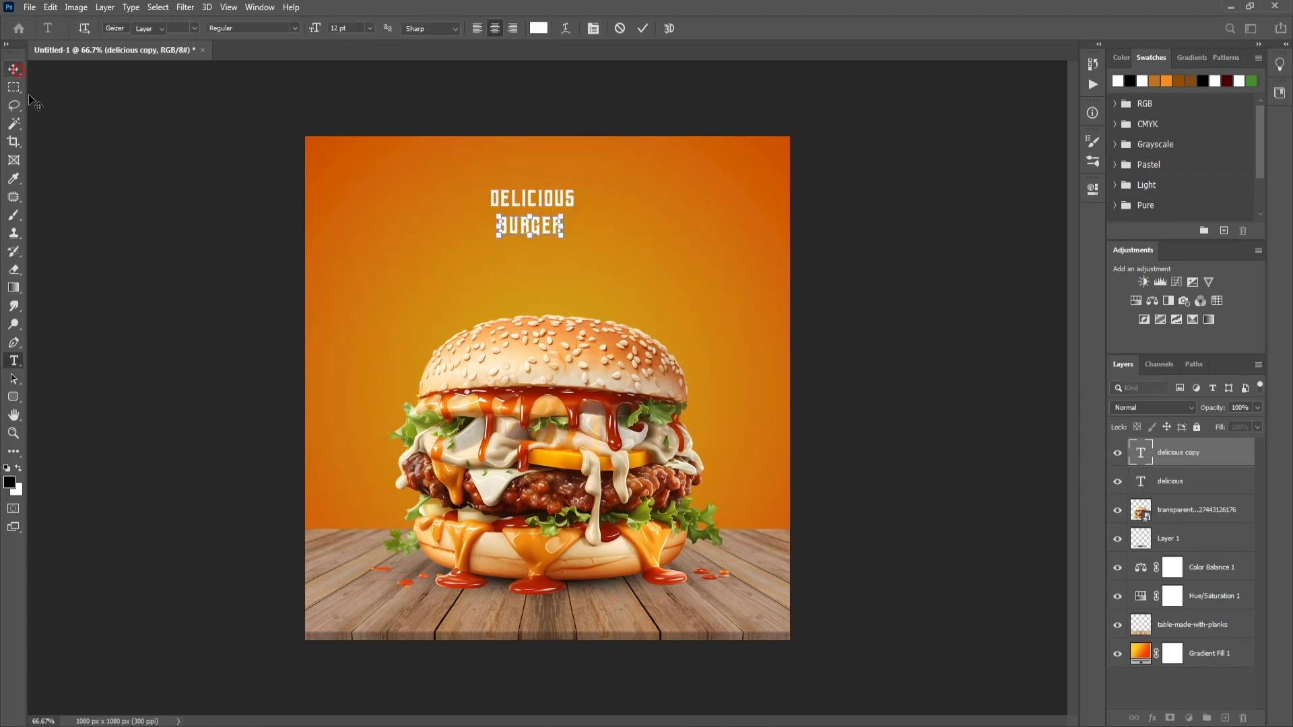
{"action": "key", "text": "v"}
Enlarge the BURGER text to about 234% and move both text lines slightly toward the canvas centre.
{"action": "left_click_drag", "start_coordinate": [531, 237], "coordinate": [532, 259]}
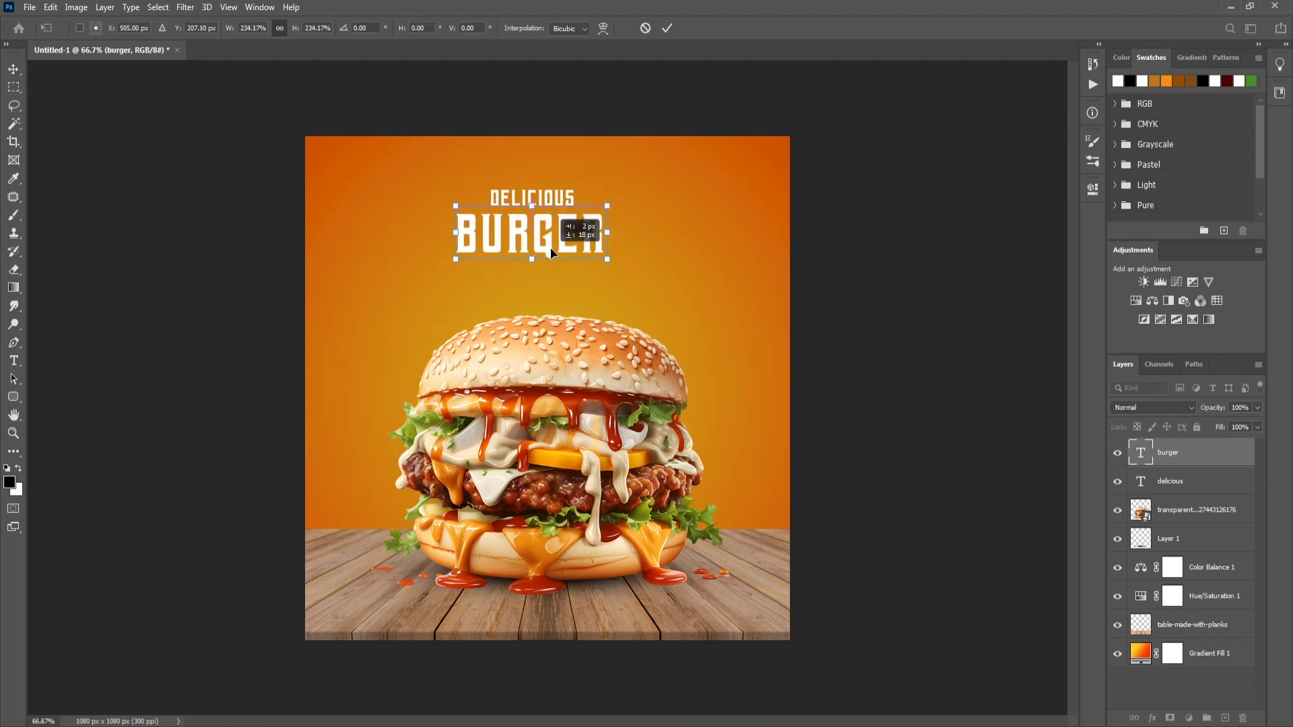
{"action": "key", "text": "Return"}
{"action": "left_click", "coordinate": [553, 198], "text": "shift"}
{"action": "left_click_drag", "start_coordinate": [554, 198], "coordinate": [563, 212]}
Align both text lines to the horizontal centre of the table and background, then deselect them.
{"action": "left_click", "coordinate": [708, 615], "text": "shift"}
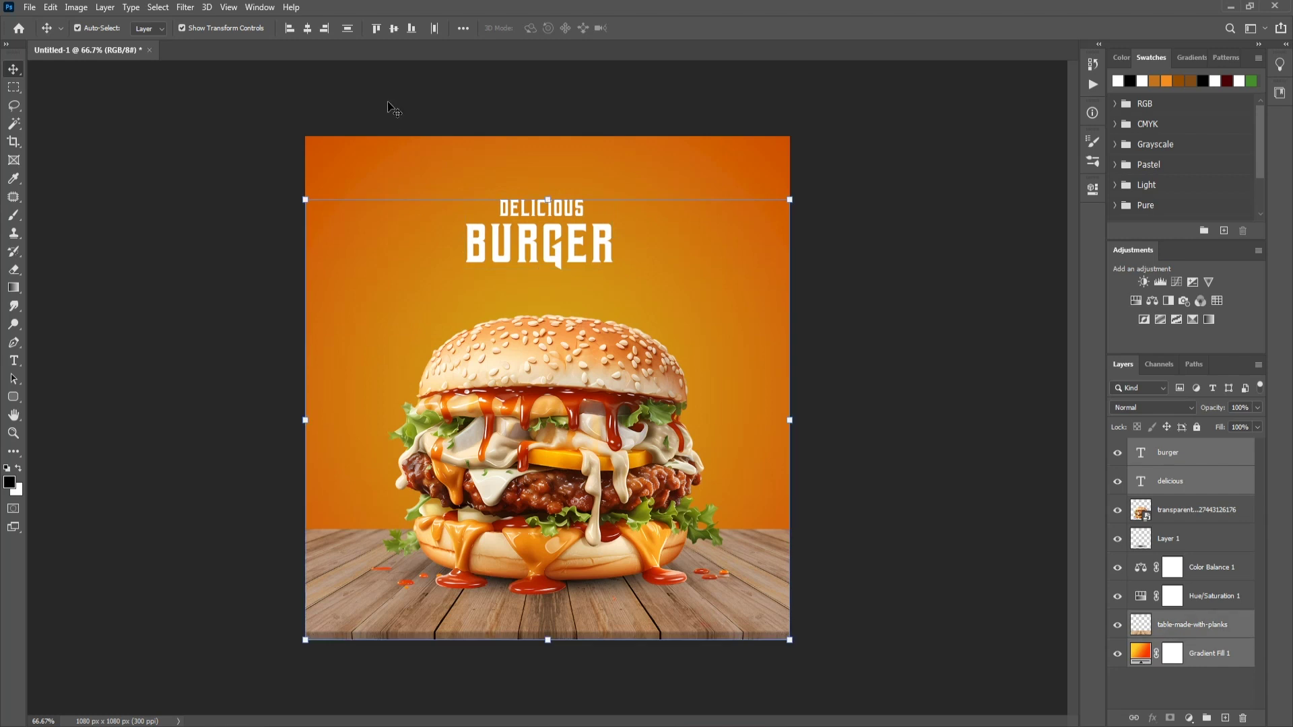
{"action": "left_click", "coordinate": [308, 29]}
{"action": "left_click", "coordinate": [190, 148]}
Scale the DELICIOUS and BURGER text lines together to about 136% above the burger.
{"action": "left_click", "coordinate": [567, 255]}
{"action": "left_click", "coordinate": [575, 207], "text": "shift"}
{"action": "left_click_drag", "start_coordinate": [548, 269], "coordinate": [571, 280]}
{"action": "left_click", "coordinate": [666, 28]}
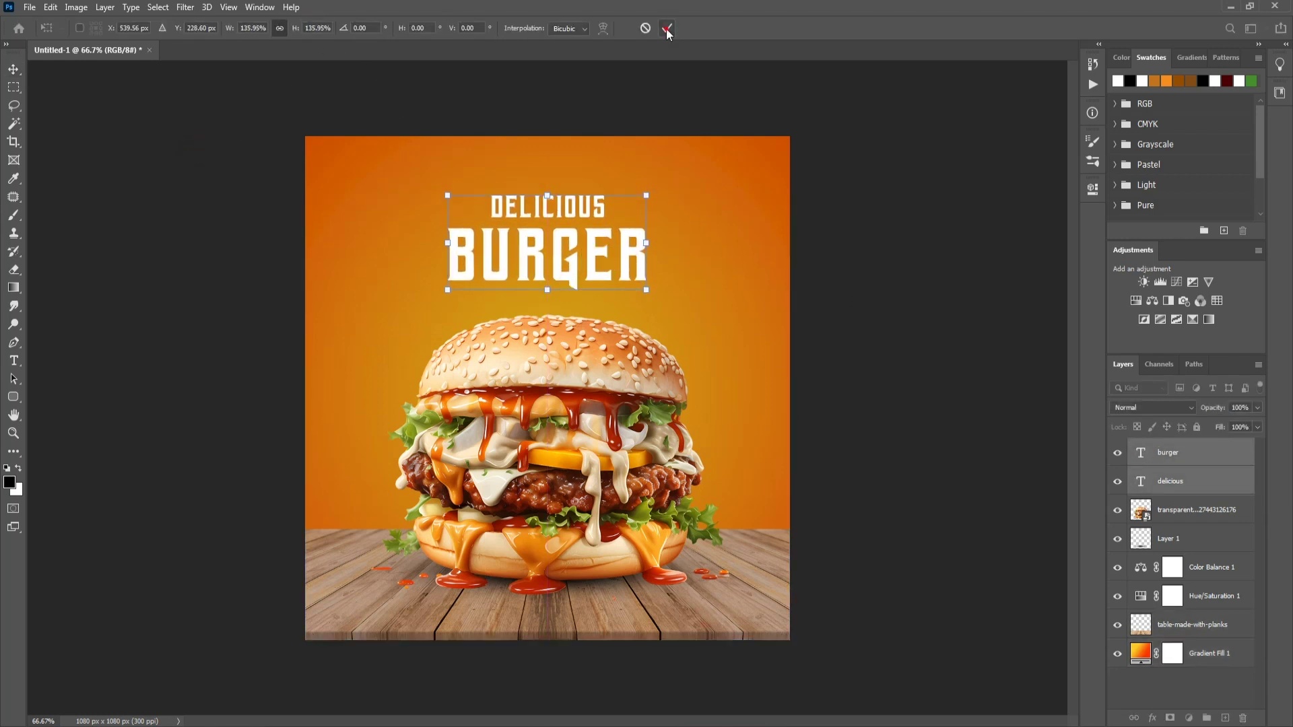
{"action": "left_click", "coordinate": [666, 32]}
Add two outside Soft Light strokes in dark orange to the BURGER text, one 6 px and one 12 px.
{"action": "left_click", "coordinate": [643, 274]}
{"action": "double_click", "coordinate": [1194, 450]}
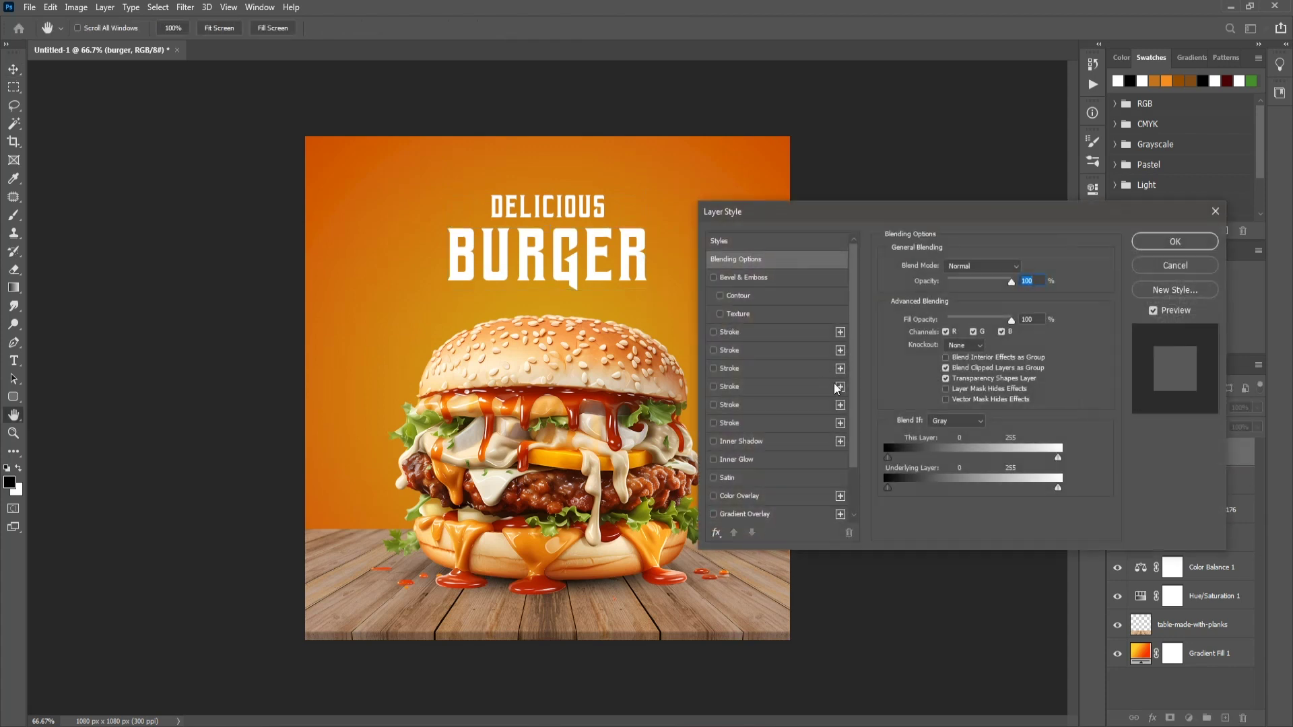
{"action": "left_click", "coordinate": [840, 332]}
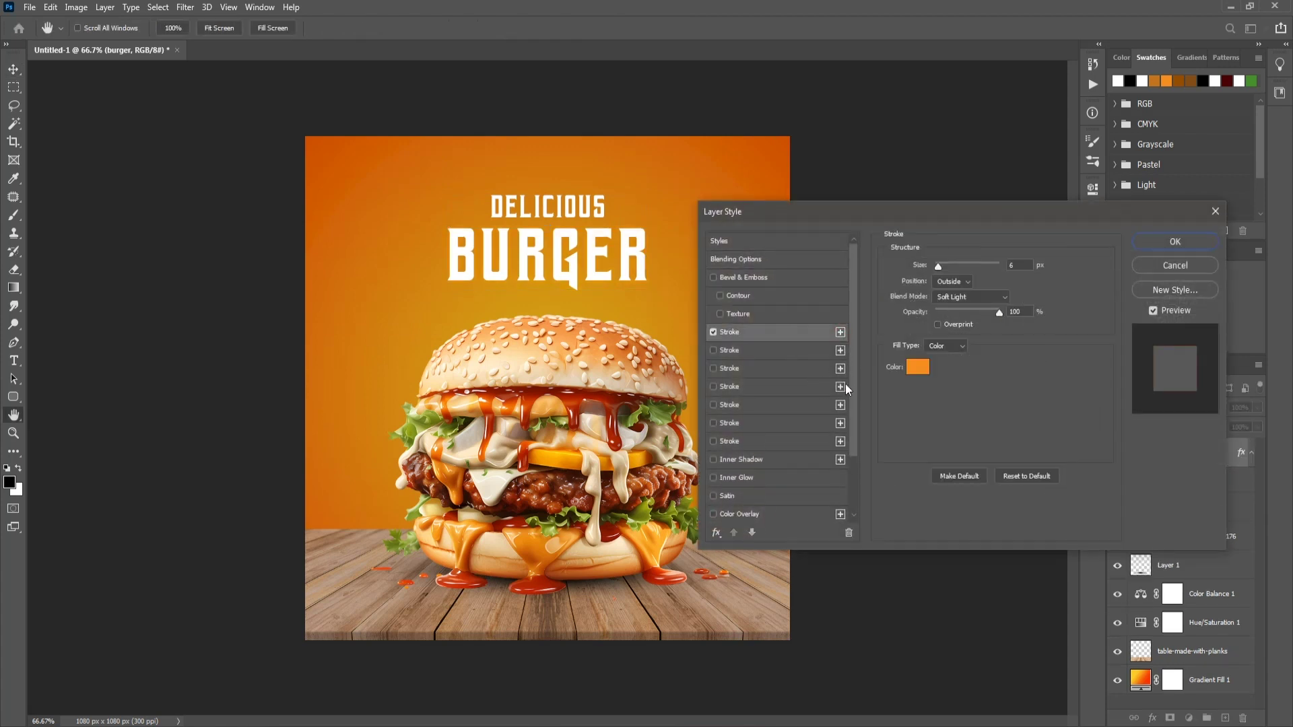
{"action": "left_click", "coordinate": [917, 366]}
{"action": "left_click_drag", "start_coordinate": [876, 407], "coordinate": [887, 439]}
{"action": "left_click", "coordinate": [1025, 374]}
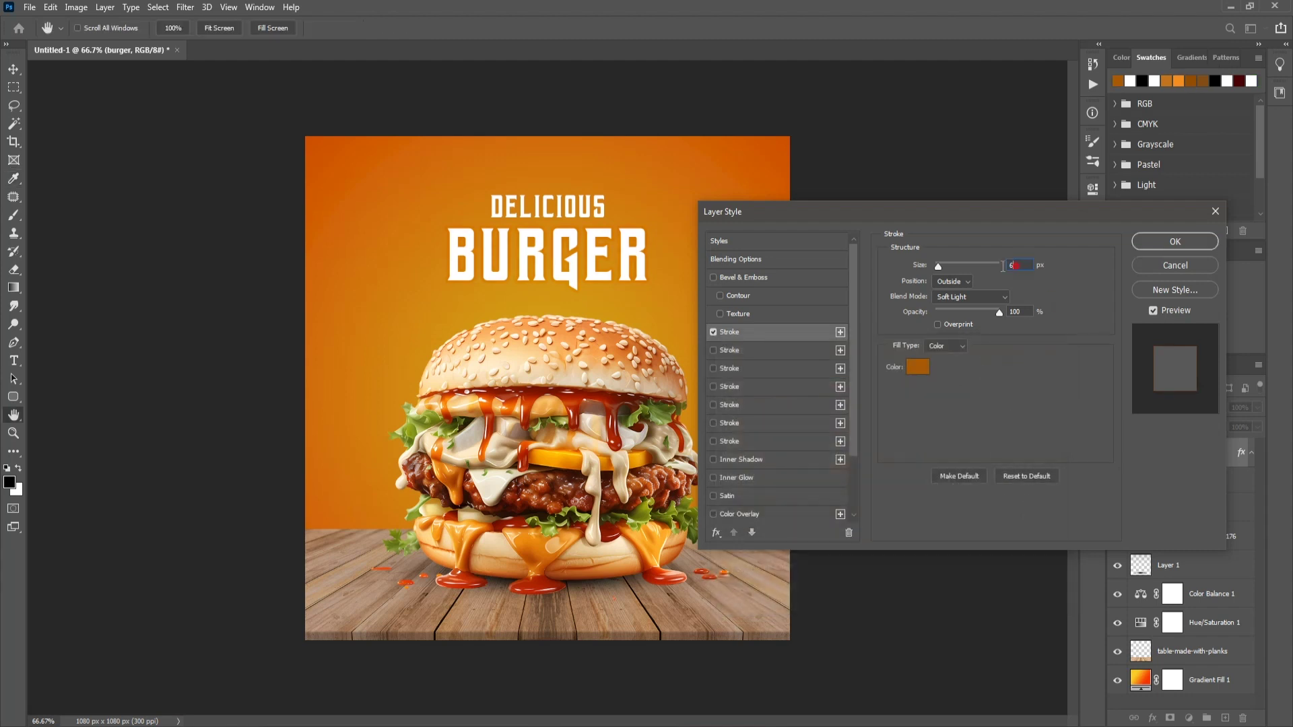
{"action": "left_click", "coordinate": [840, 332]}
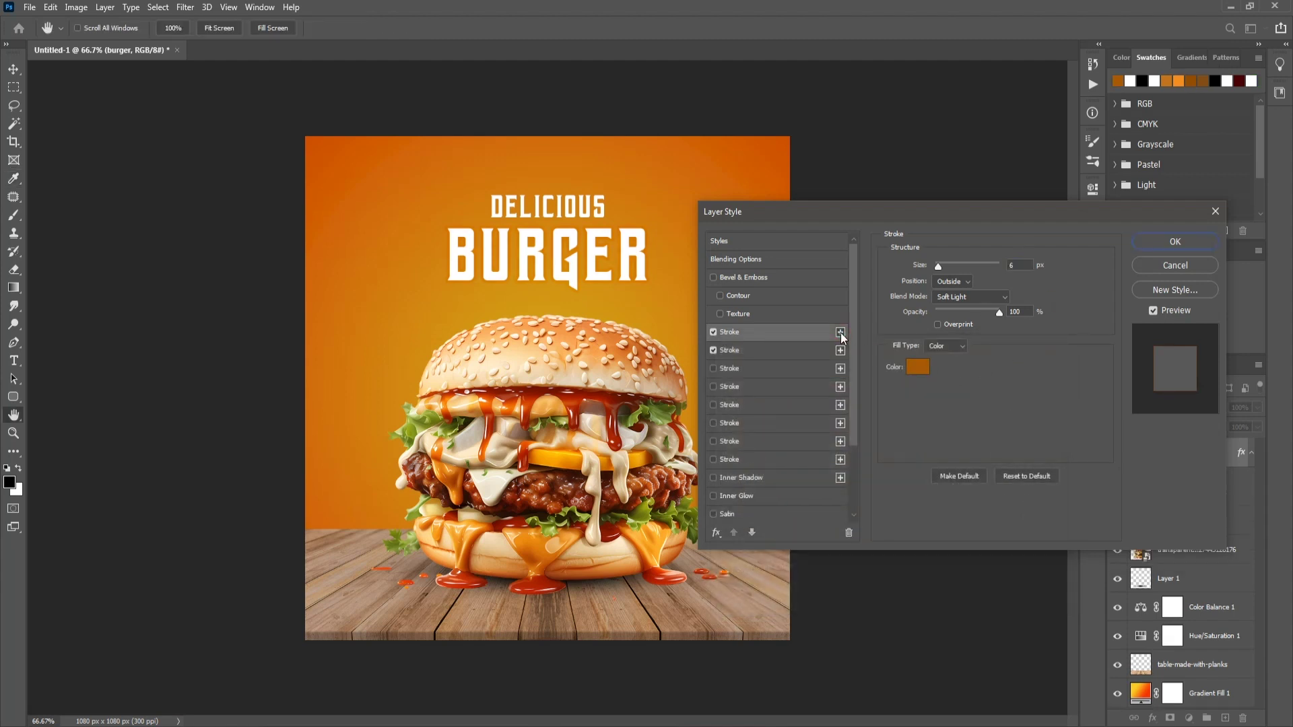
{"action": "key", "text": "Return"}
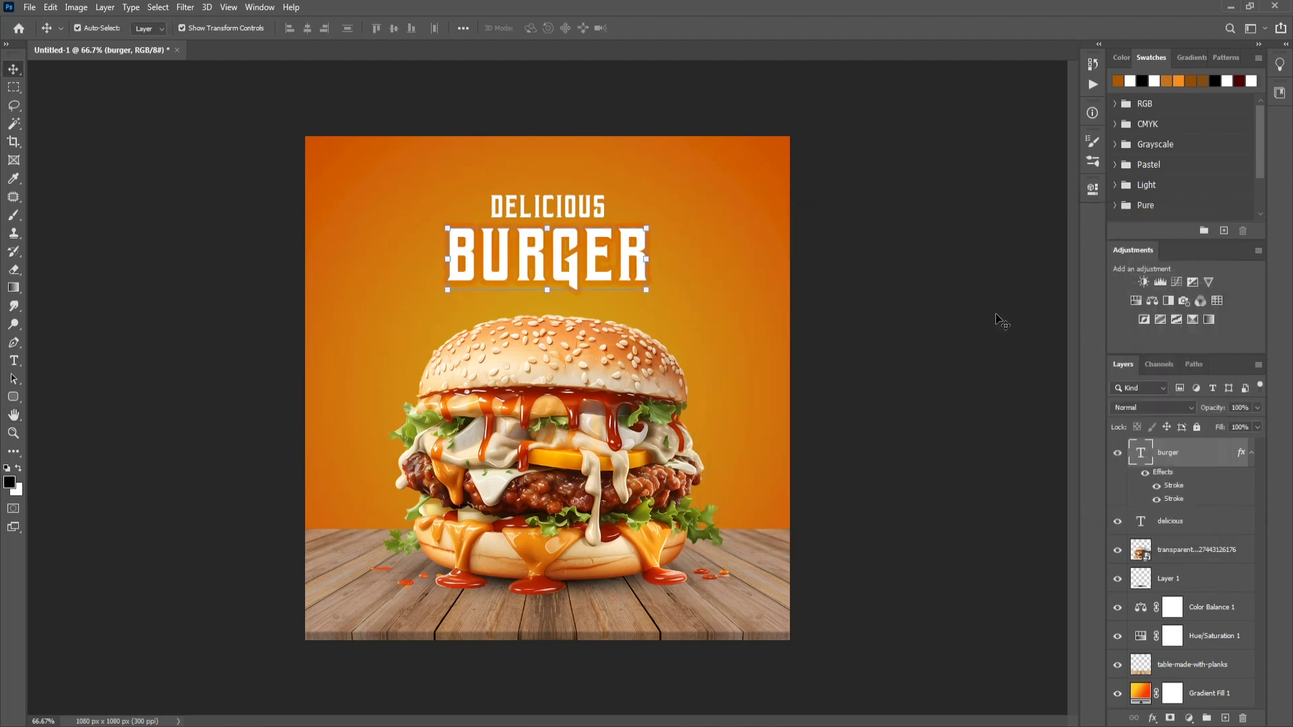
Recolour the upper stroke of the BURGER text to bright orange e48015 and set its size to 6 px.
{"action": "double_click", "coordinate": [1216, 463]}
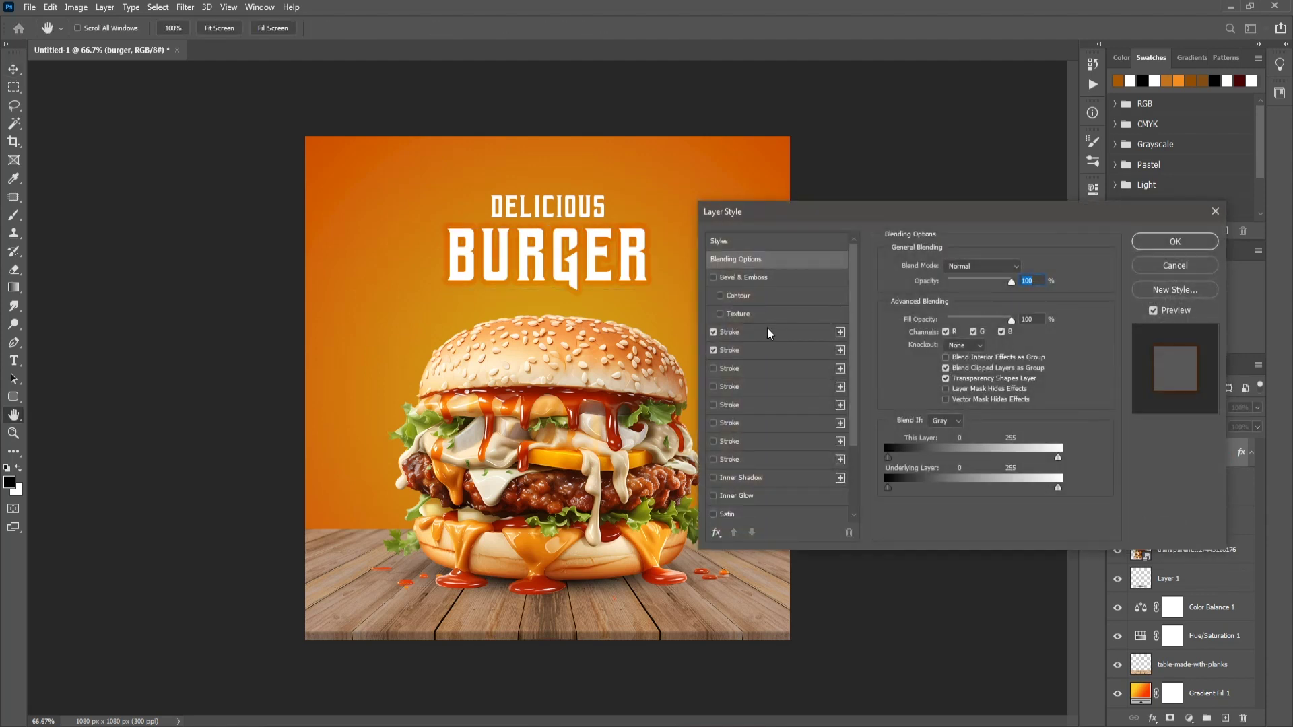
{"action": "left_click", "coordinate": [778, 332]}
{"action": "left_click", "coordinate": [916, 366]}
{"action": "left_click_drag", "start_coordinate": [883, 438], "coordinate": [865, 391]}
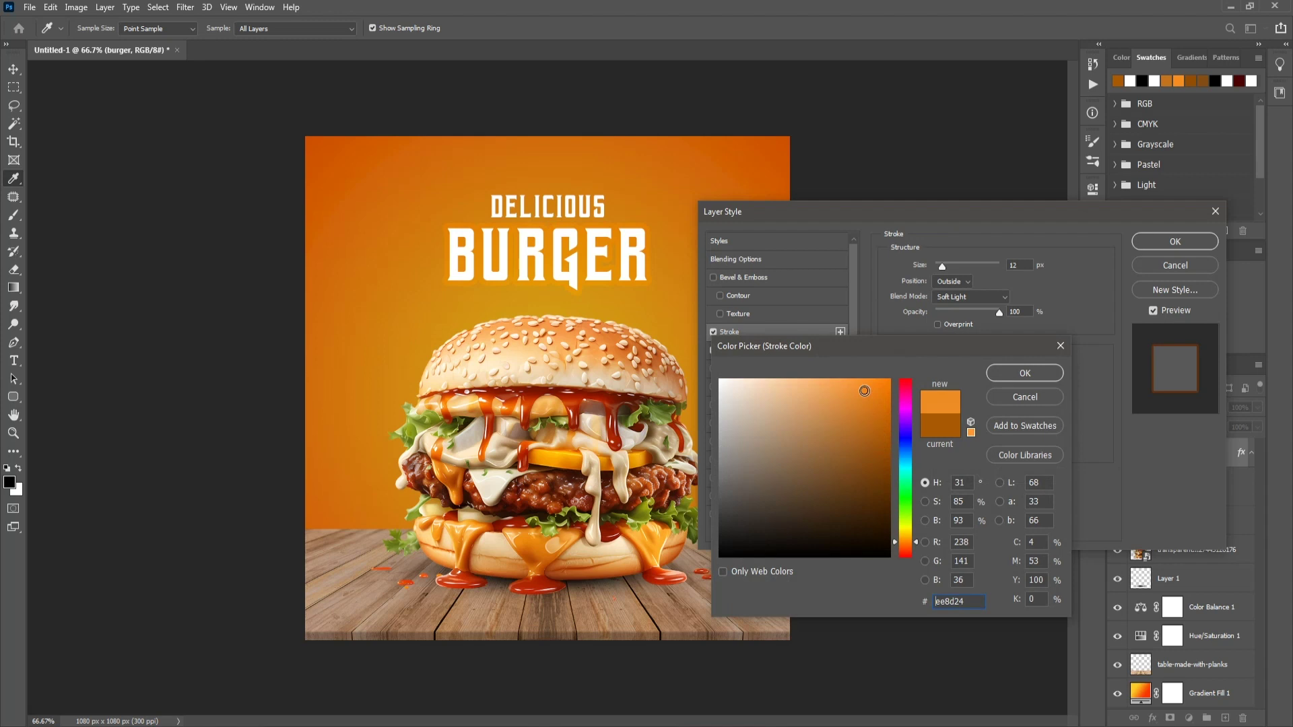
{"action": "left_click", "coordinate": [1015, 373]}
{"action": "double_click", "coordinate": [1018, 265]}
{"action": "type", "text": "6"}
Set the second stroke of the BURGER text to 12 px and darken its colour to a deep brownish orange.
{"action": "left_click", "coordinate": [781, 350]}
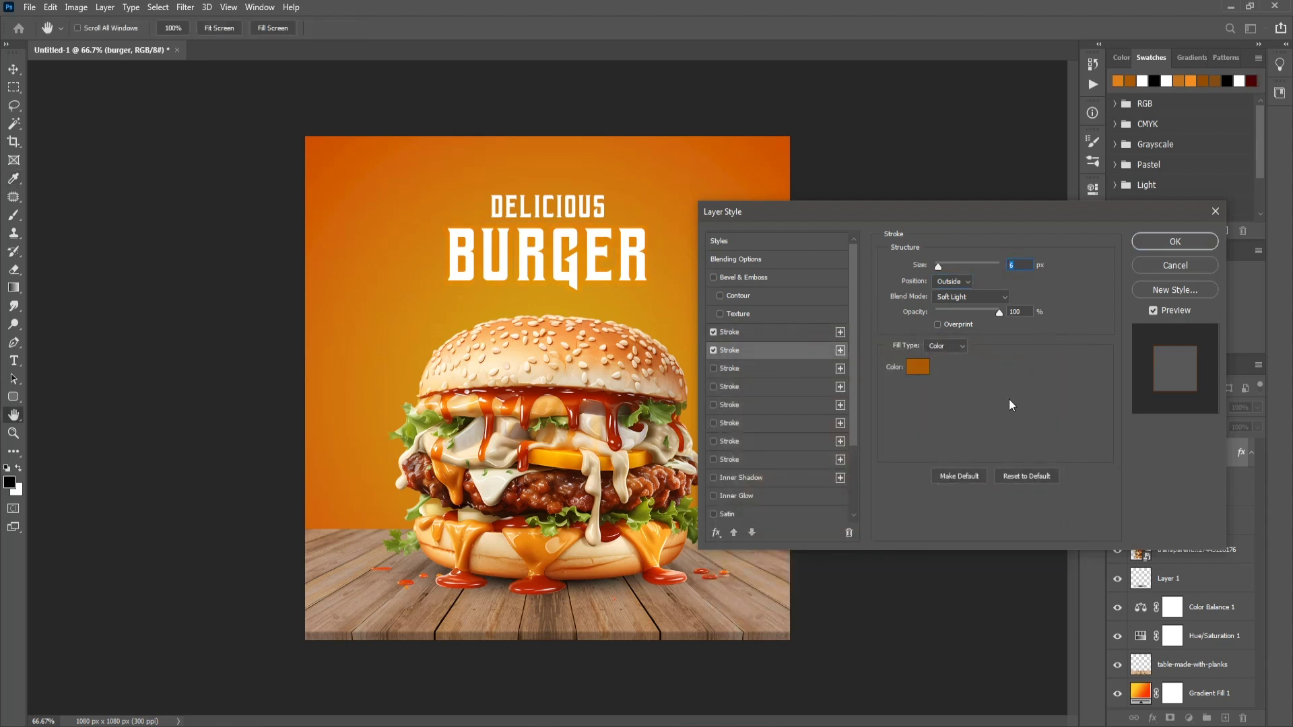
{"action": "left_click", "coordinate": [917, 367]}
{"action": "left_click", "coordinate": [884, 452]}
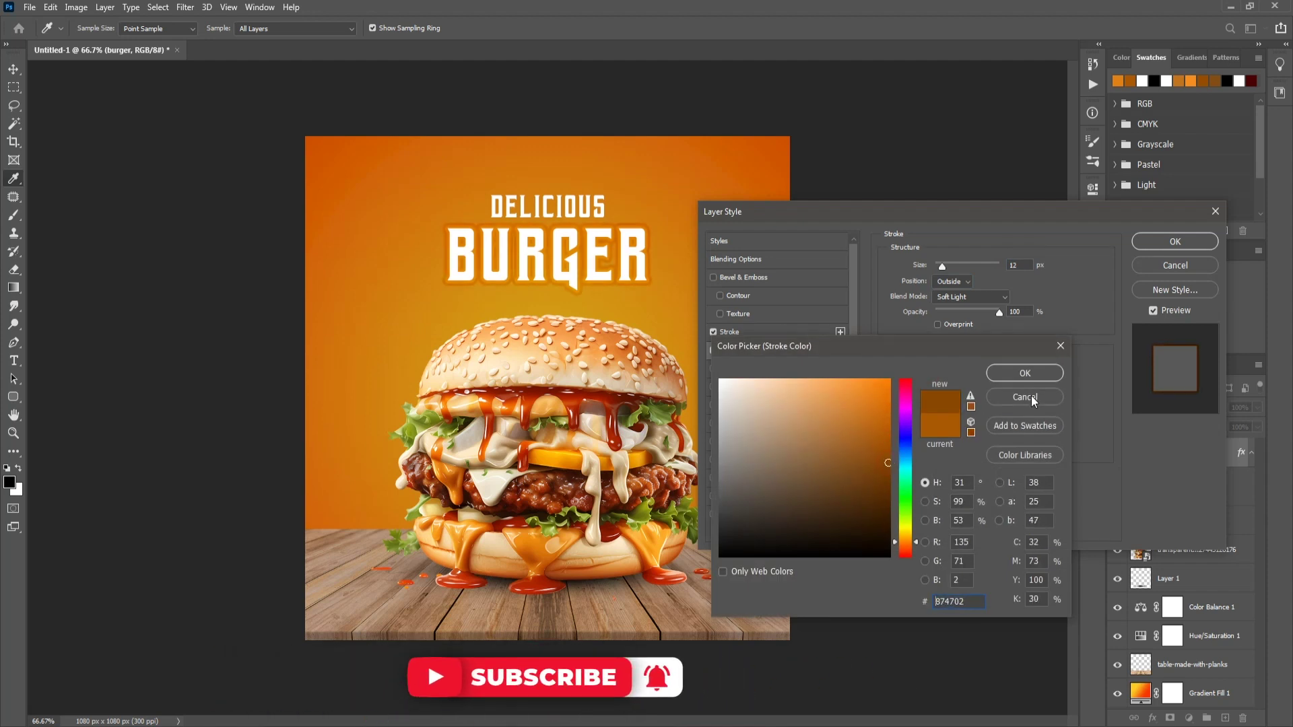
{"action": "left_click", "coordinate": [1025, 372]}
Lighten the orange of the 6 px BURGER stroke and apply the layer style.
{"action": "left_click", "coordinate": [781, 332]}
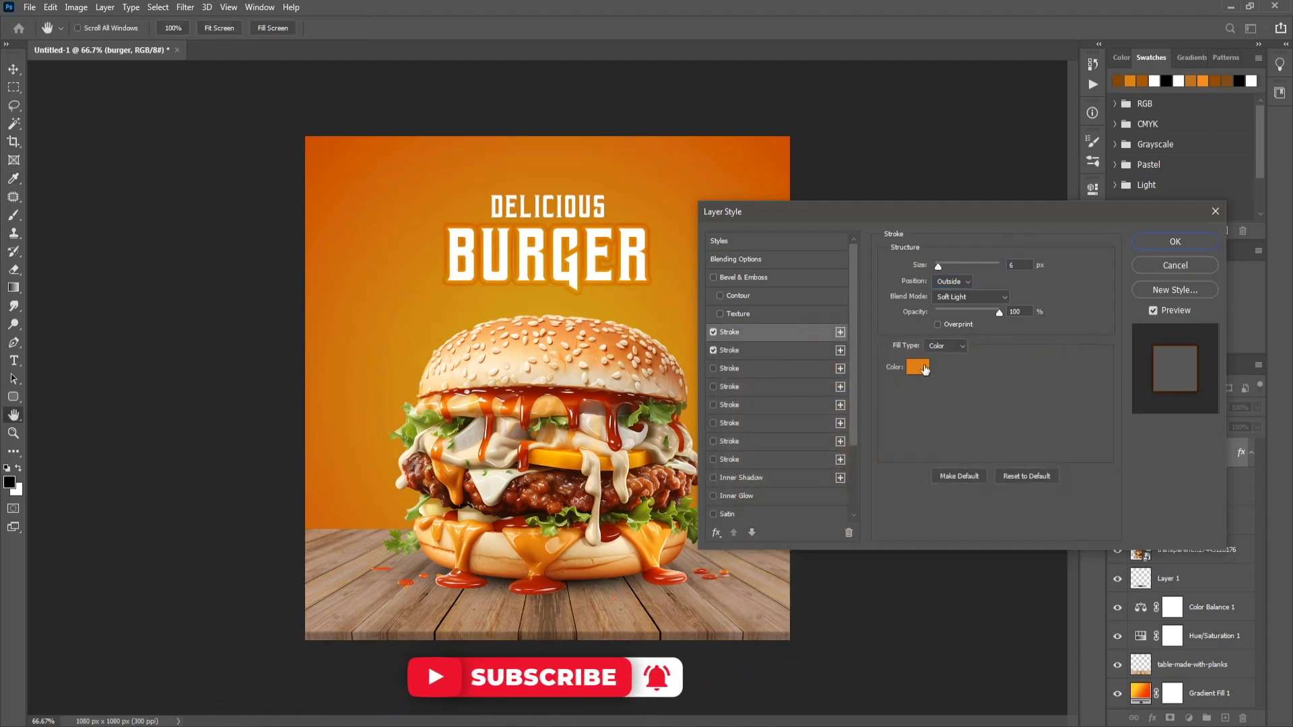
{"action": "left_click", "coordinate": [928, 367]}
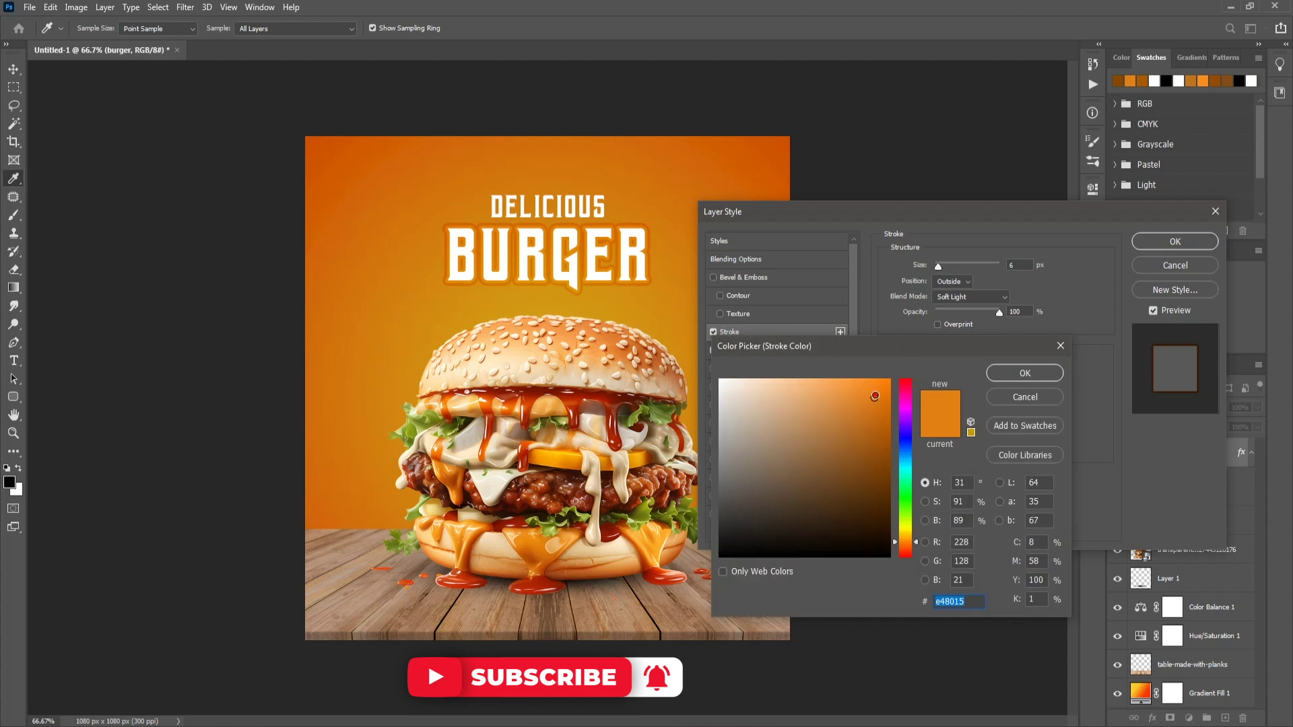
{"action": "left_click", "coordinate": [1025, 373]}
{"action": "left_click", "coordinate": [1175, 241]}
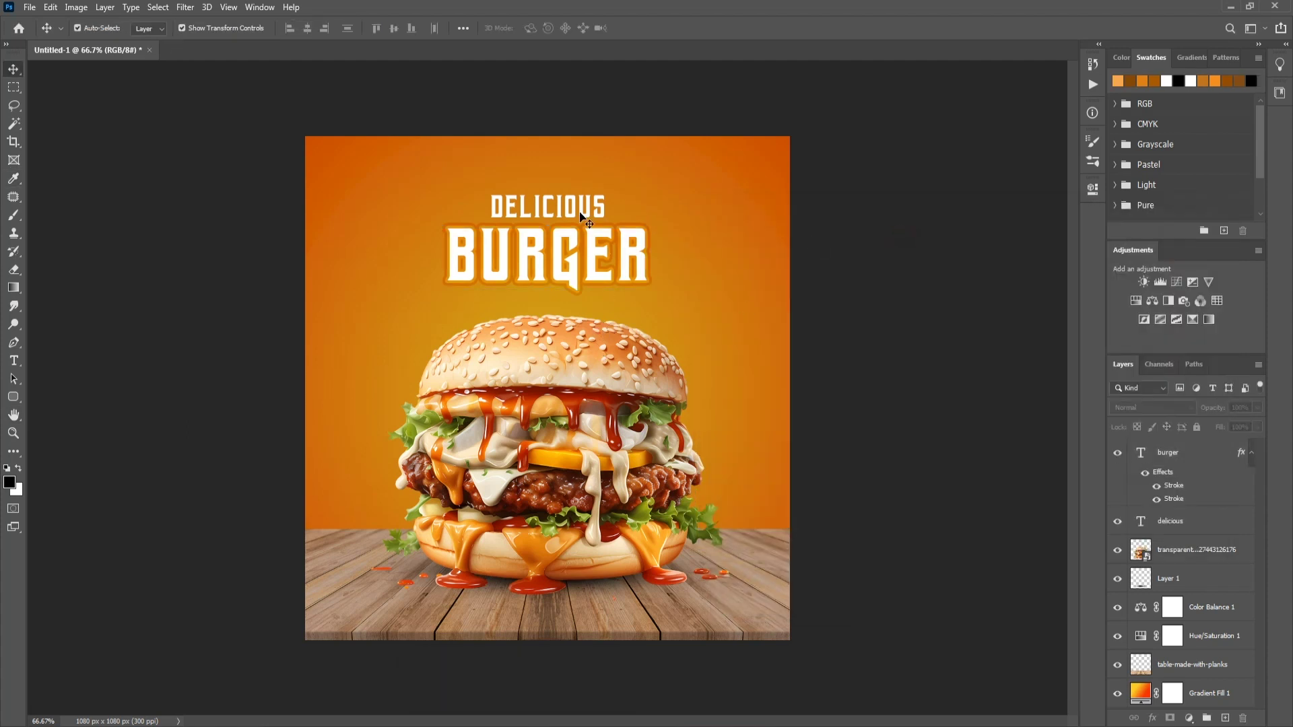
Nudge the DELICIOUS text slightly upward to widen the gap above BURGER.
{"action": "left_click_drag", "start_coordinate": [579, 233], "coordinate": [608, 186]}
{"action": "left_click", "coordinate": [815, 269]}
{"action": "scroll", "coordinate": [576, 218], "scroll_direction": "up", "scroll_amount": 5}
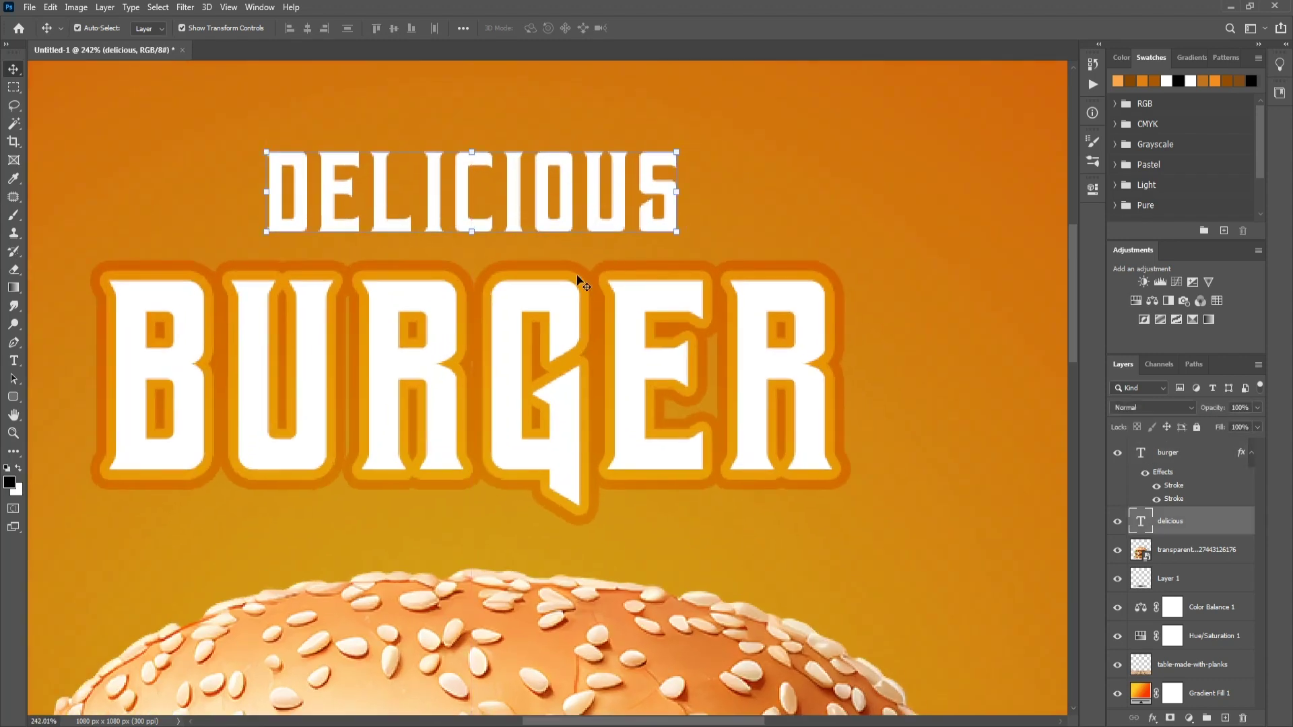
Set the BURGER text's tracking to 120 and fine-tune the DELICIOUS line slightly upward.
{"action": "scroll", "coordinate": [571, 256], "scroll_direction": "down", "scroll_amount": 4}
{"action": "left_click", "coordinate": [586, 335]}
{"action": "left_click", "coordinate": [1092, 189]}
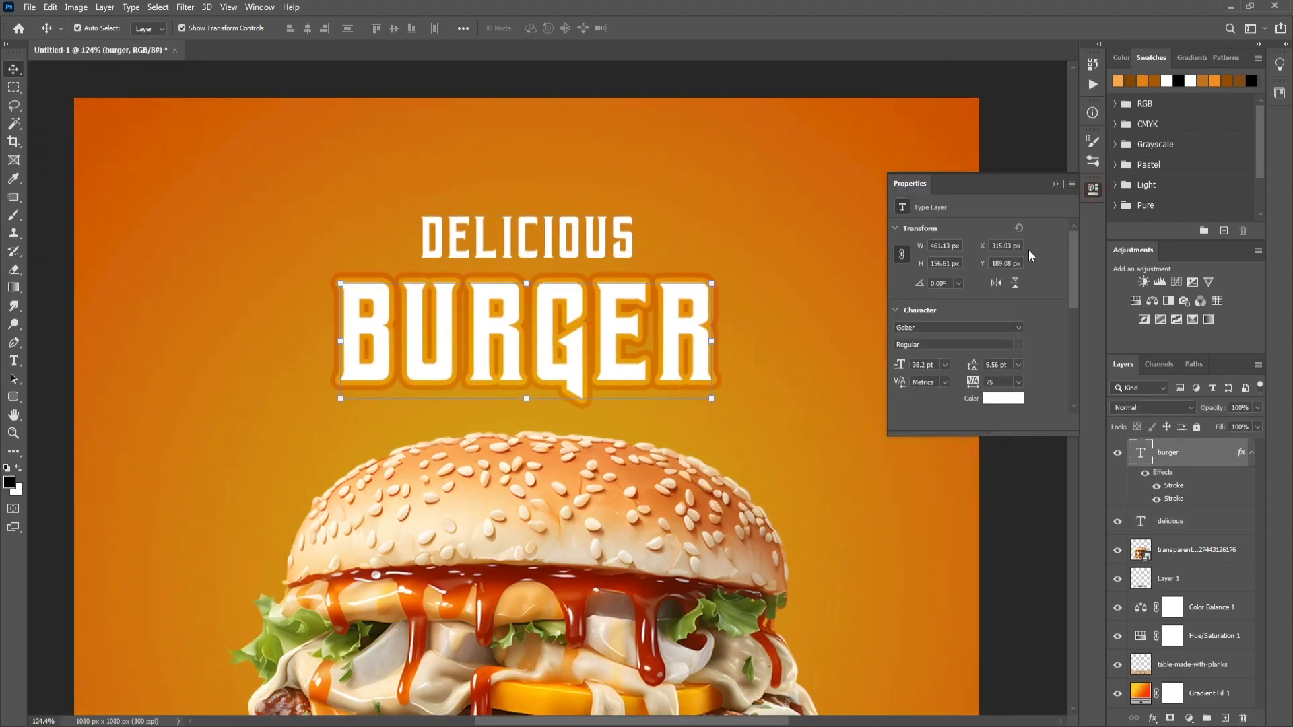
{"action": "left_click_drag", "start_coordinate": [976, 388], "coordinate": [975, 390]}
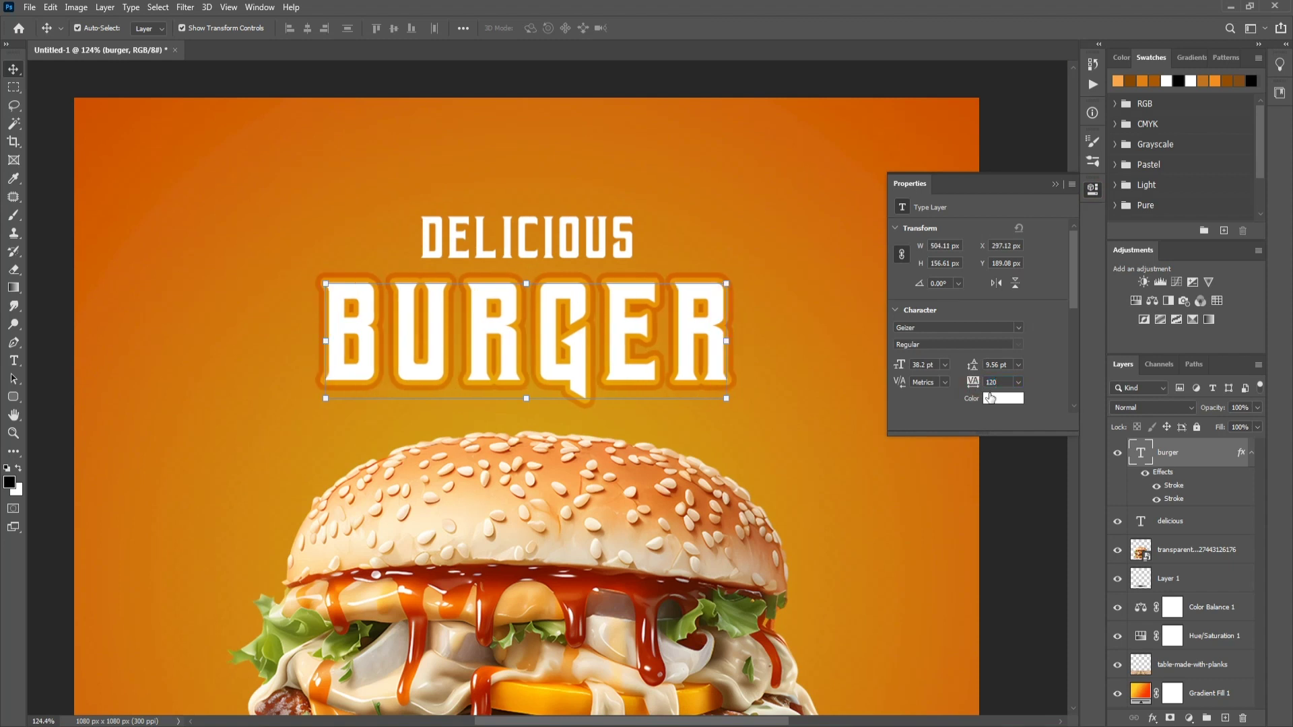
{"action": "left_click", "coordinate": [871, 399]}
{"action": "left_click", "coordinate": [1004, 546]}
{"action": "scroll", "coordinate": [876, 515], "scroll_direction": "down", "scroll_amount": 4}
{"action": "scroll", "coordinate": [820, 494], "scroll_direction": "up", "scroll_amount": 1}
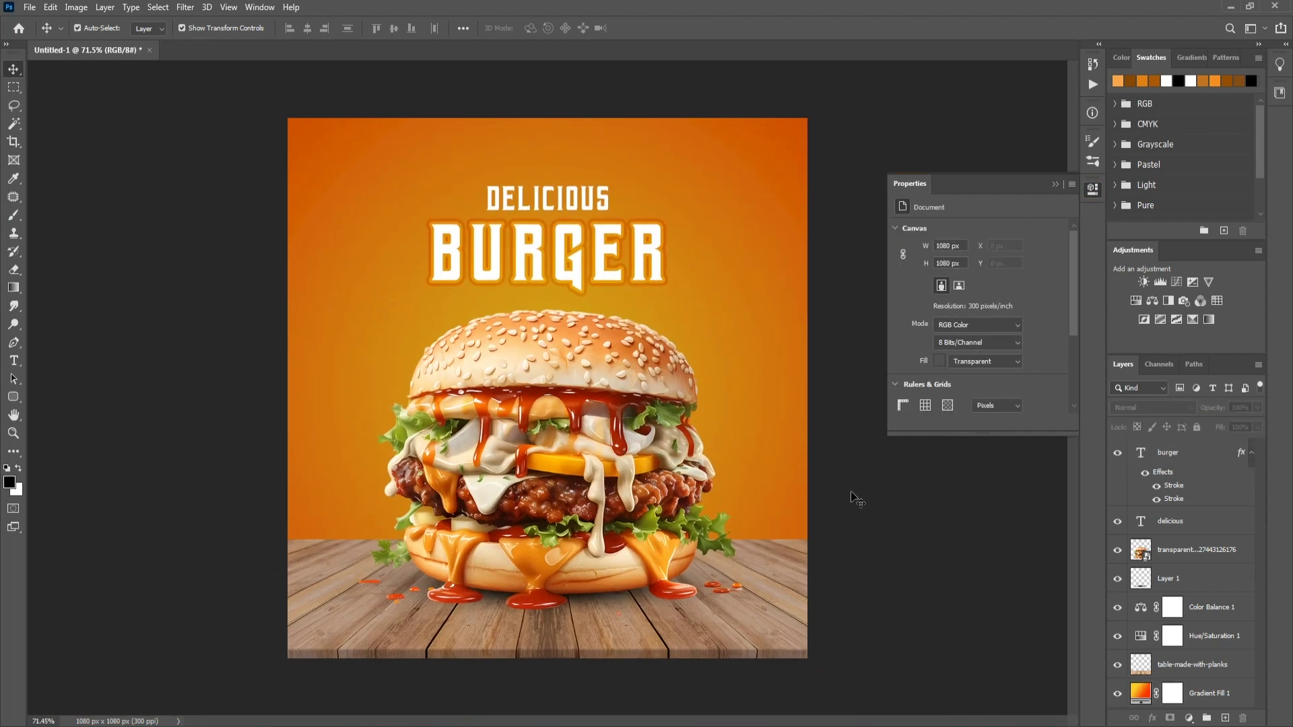
{"action": "left_click", "coordinate": [592, 212]}
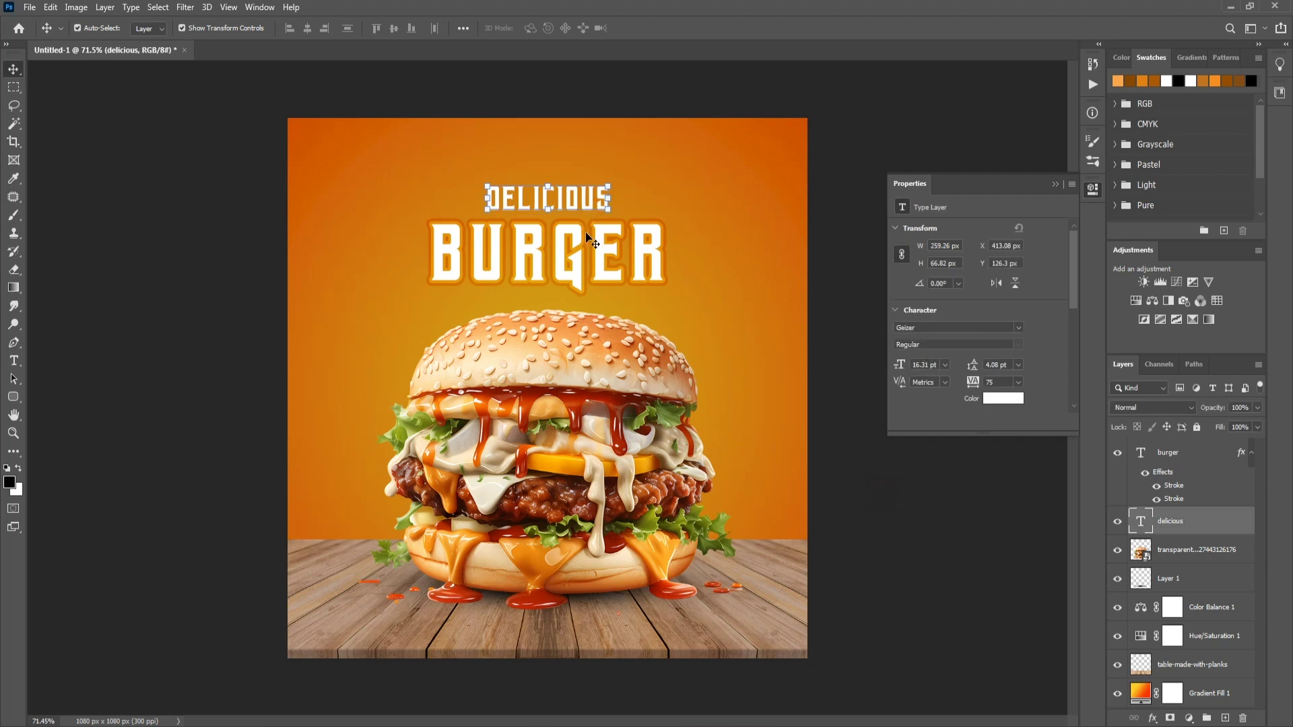
{"action": "left_click", "coordinate": [849, 139]}
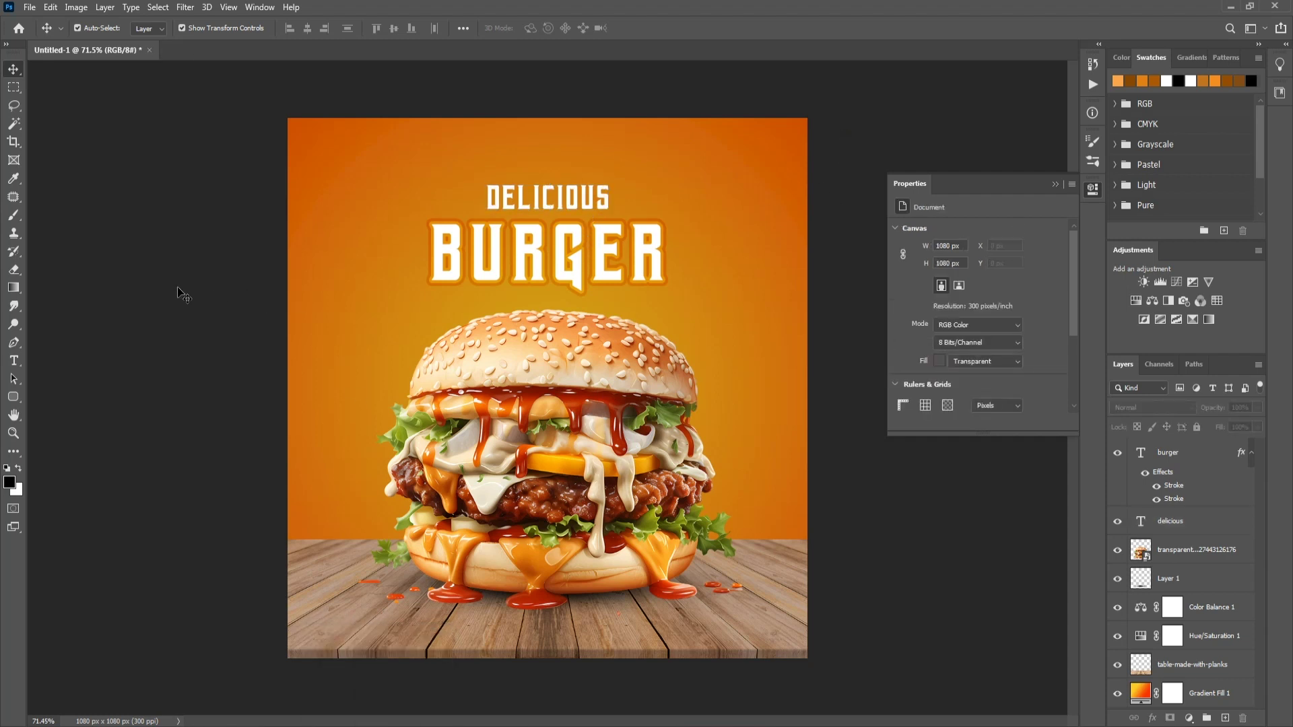
Add a white 12 pt LOGO text in Bitcrusher Condensed Bold above the headline, written in capitals.
{"action": "key", "text": "t"}
{"action": "left_click", "coordinate": [373, 167]}
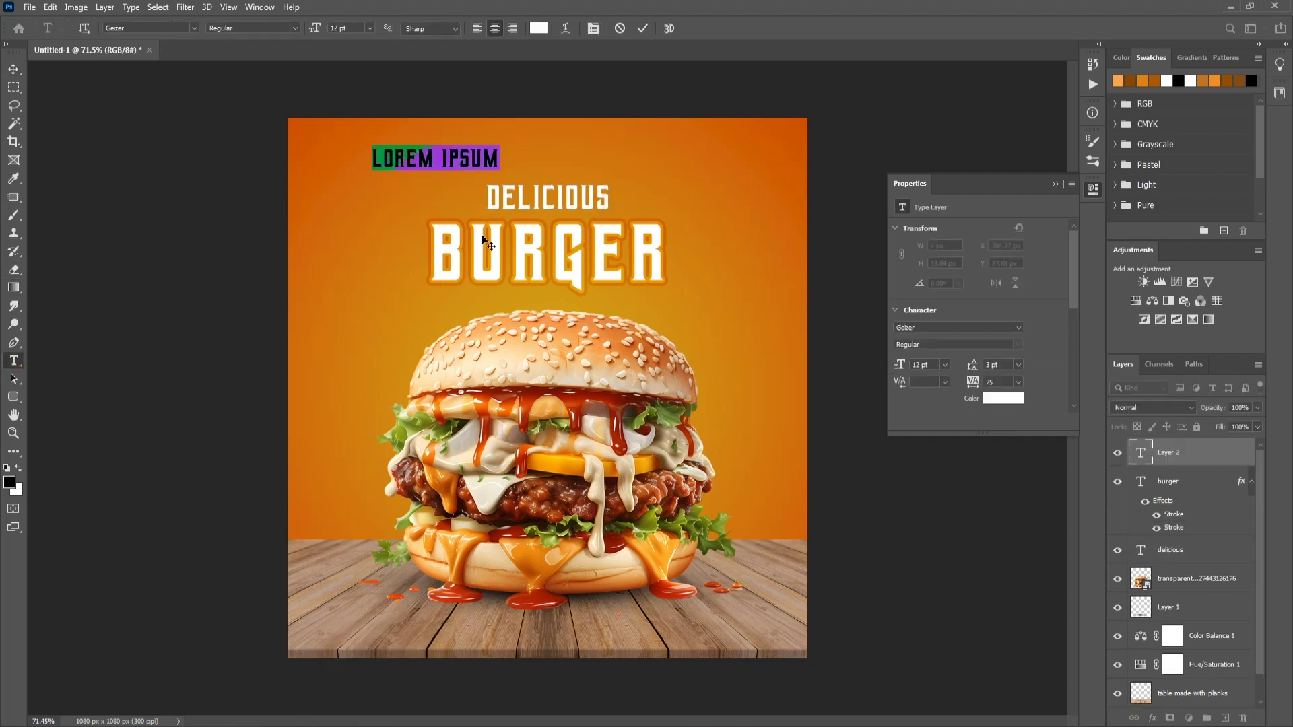
{"action": "type", "text": "LOGO"}
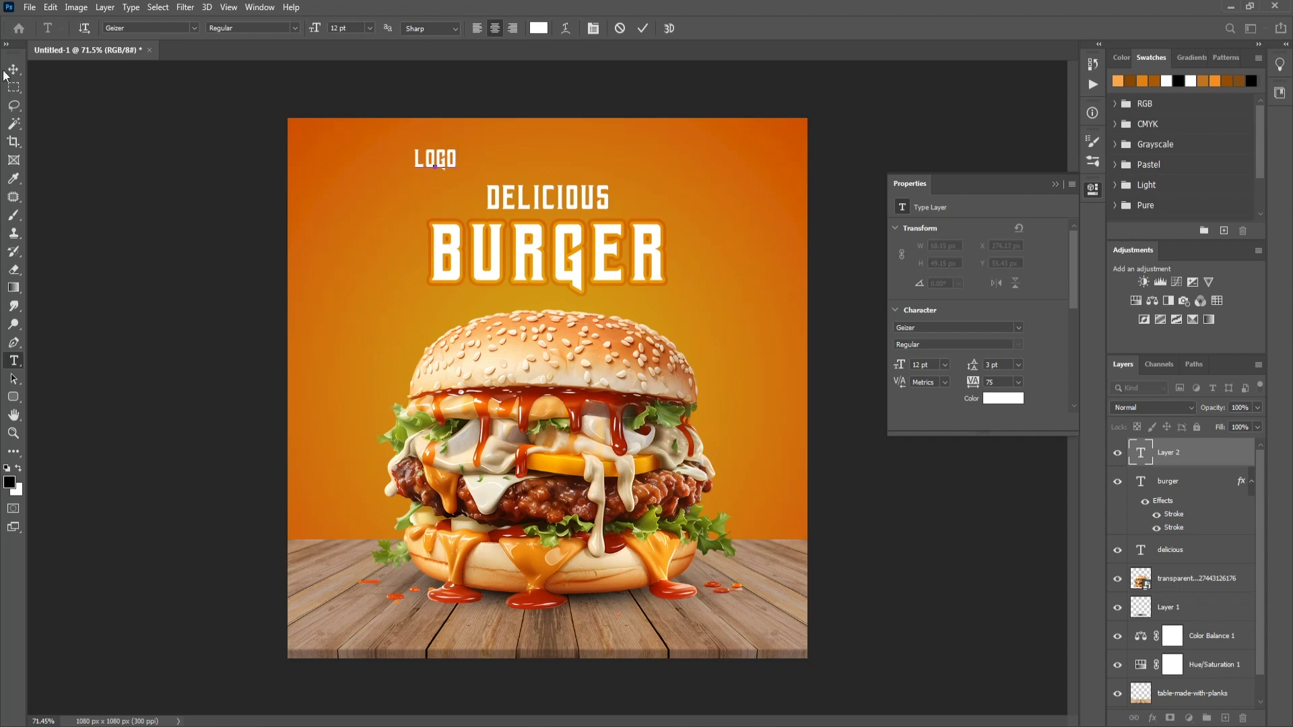
{"action": "left_click", "coordinate": [9, 71]}
{"action": "left_click", "coordinate": [1018, 327]}
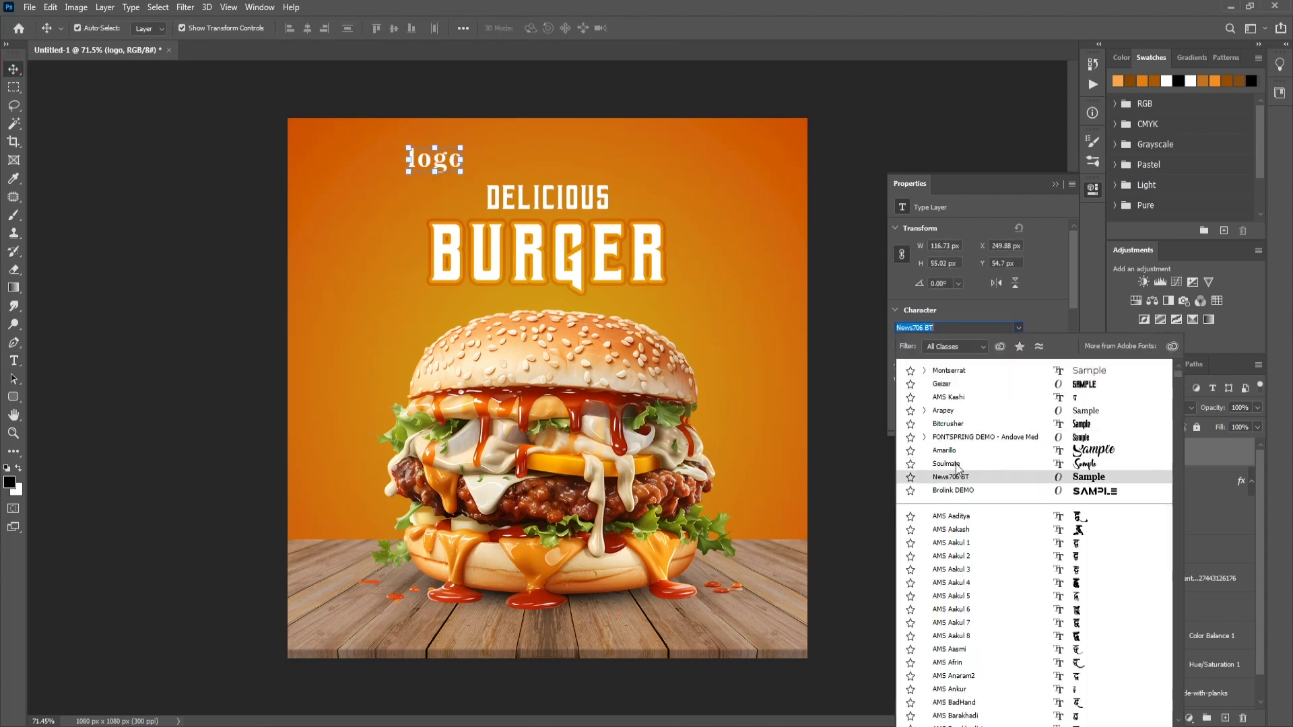
{"action": "left_click", "coordinate": [967, 425]}
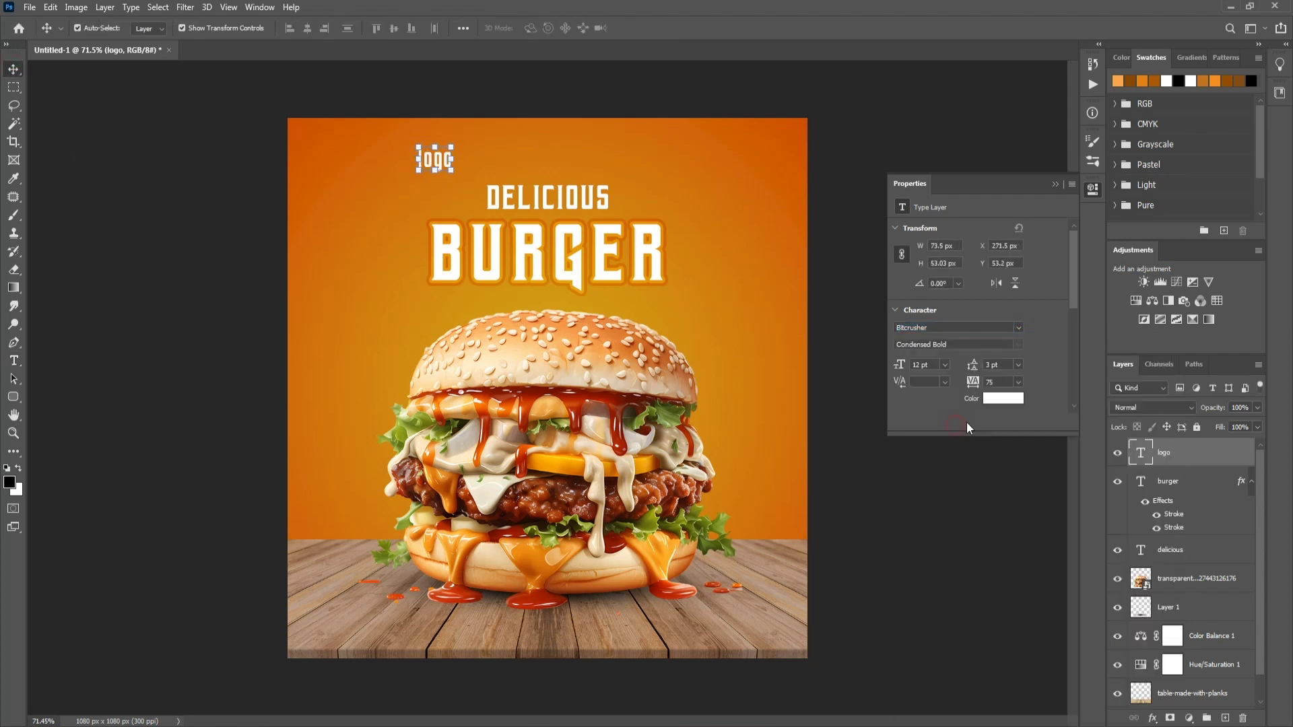
{"action": "double_click", "coordinate": [442, 162]}
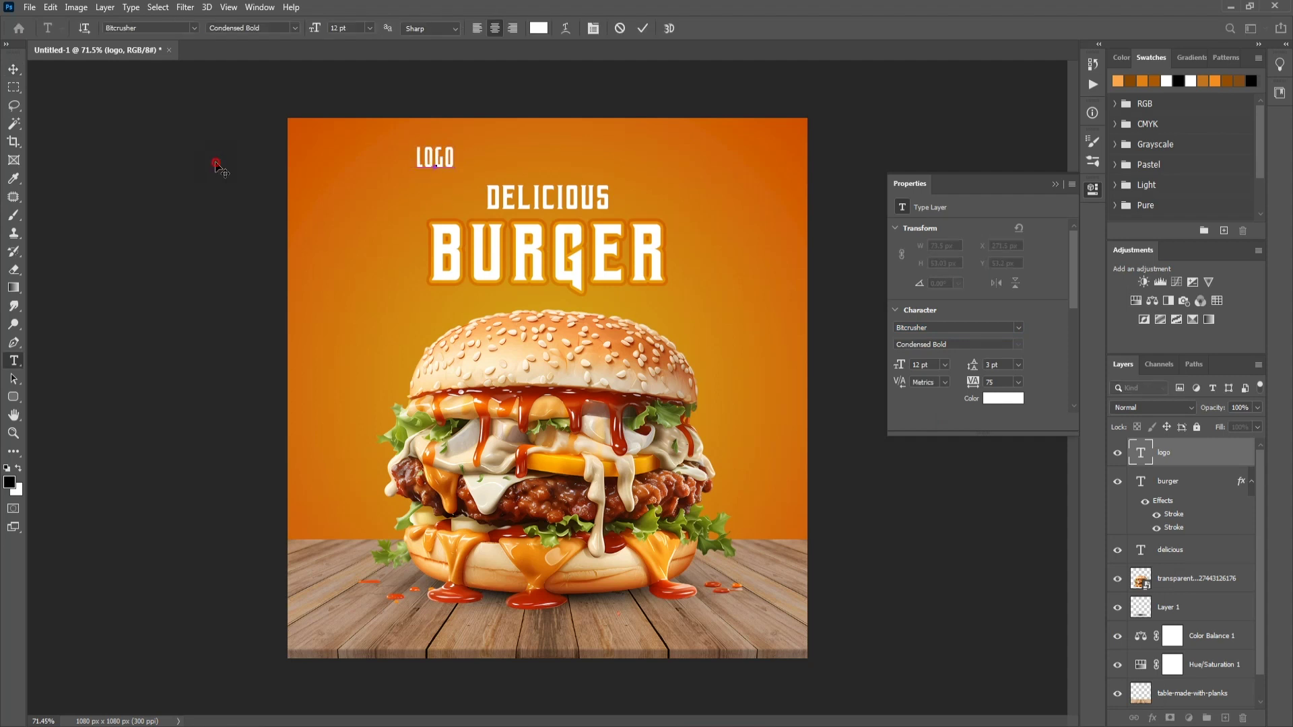
{"action": "left_click", "coordinate": [14, 69]}
Move LOGO to the canvas's upper-left corner and duplicate it directly below with the text HERE.
{"action": "left_click_drag", "start_coordinate": [428, 159], "coordinate": [398, 240]}
{"action": "left_click_drag", "start_coordinate": [367, 165], "coordinate": [369, 229]}
{"action": "double_click", "coordinate": [369, 229]}
{"action": "type", "text": "HERE"}
{"action": "left_click", "coordinate": [14, 70]}
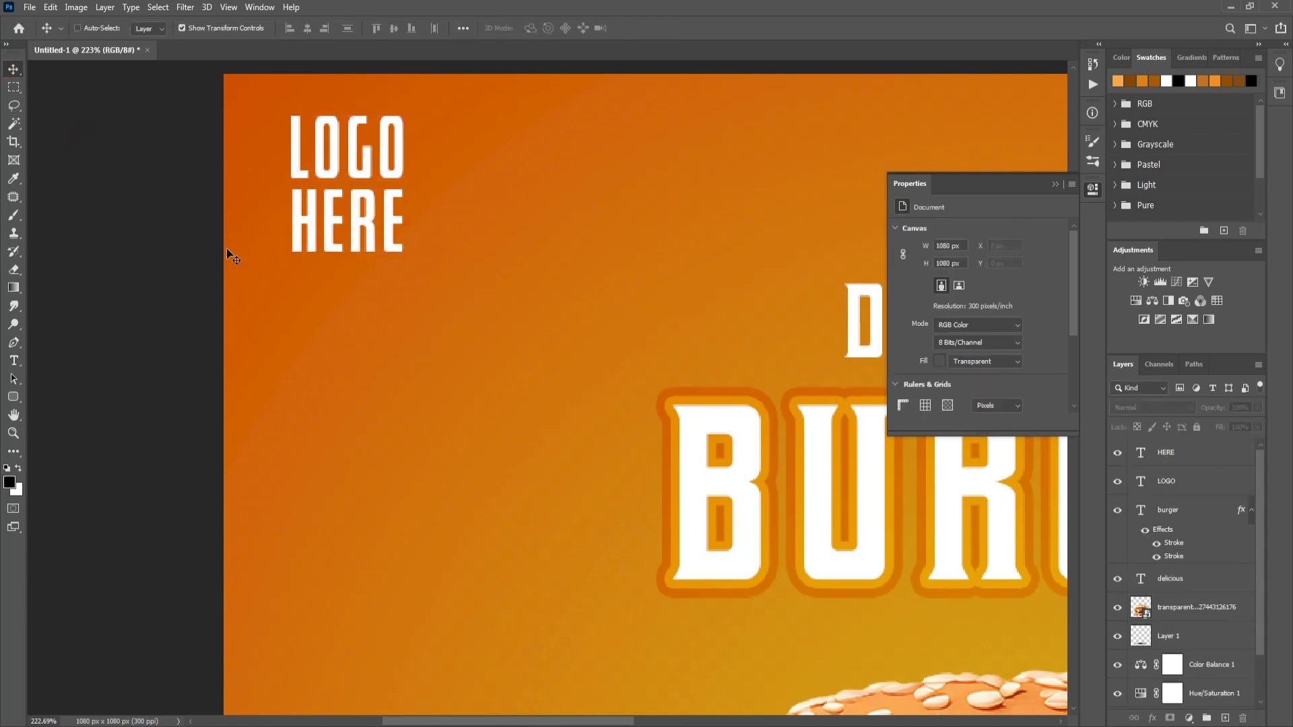
{"action": "scroll", "coordinate": [245, 211], "scroll_direction": "down", "scroll_amount": 6}
{"action": "scroll", "coordinate": [720, 323], "scroll_direction": "up", "scroll_amount": 1}
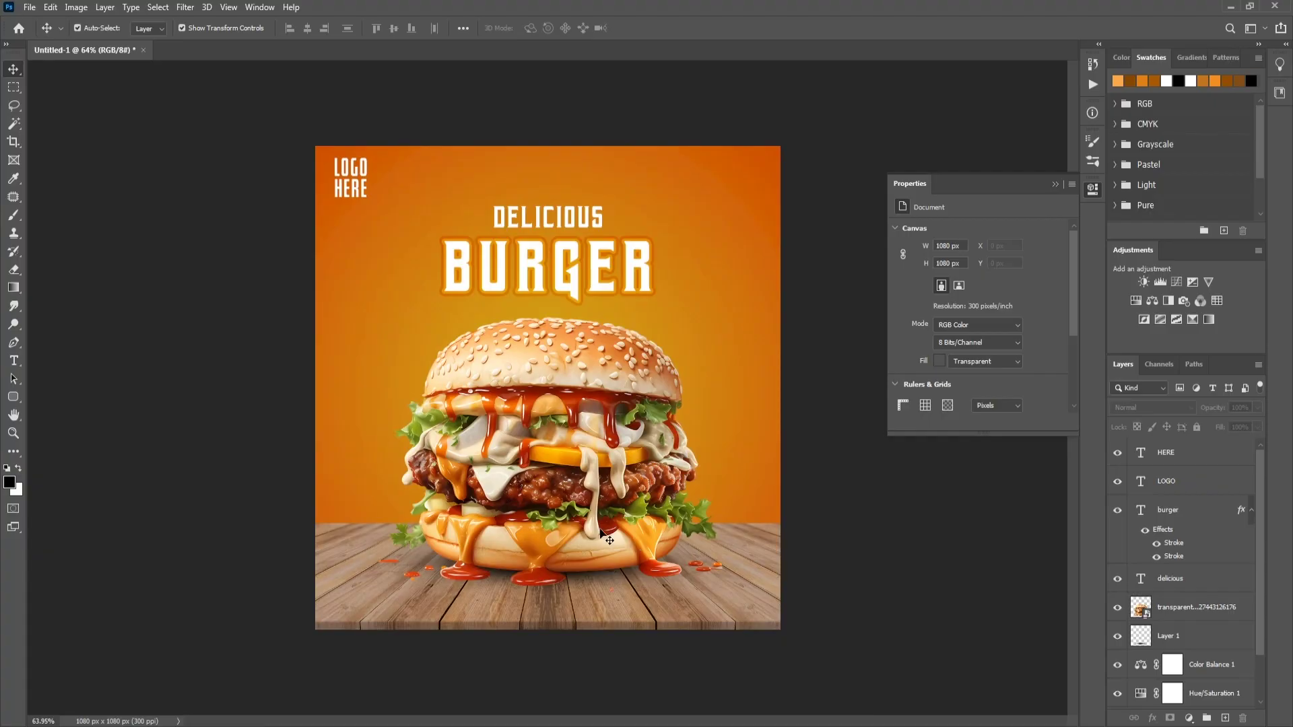
Place the chili pepper image, scaled to about 263 × 139 px, on the table's lower-right corner.
{"action": "left_click", "coordinate": [404, 726]}
{"action": "key", "text": "alt+Tab"}
{"action": "left_click_drag", "start_coordinate": [540, 116], "coordinate": [636, 379]}
{"action": "left_click_drag", "start_coordinate": [547, 629], "coordinate": [548, 455]}
{"action": "left_click_drag", "start_coordinate": [560, 407], "coordinate": [714, 594]}
{"action": "left_click_drag", "start_coordinate": [702, 643], "coordinate": [702, 629]}
{"action": "left_click_drag", "start_coordinate": [761, 661], "coordinate": [742, 660]}
{"action": "left_click_drag", "start_coordinate": [717, 595], "coordinate": [742, 592]}
{"action": "left_click", "coordinate": [643, 28]}
Set the chili pepper layer's blend mode to Hard Light, adjust its position slightly and deselect it.
{"action": "left_click", "coordinate": [1165, 408]}
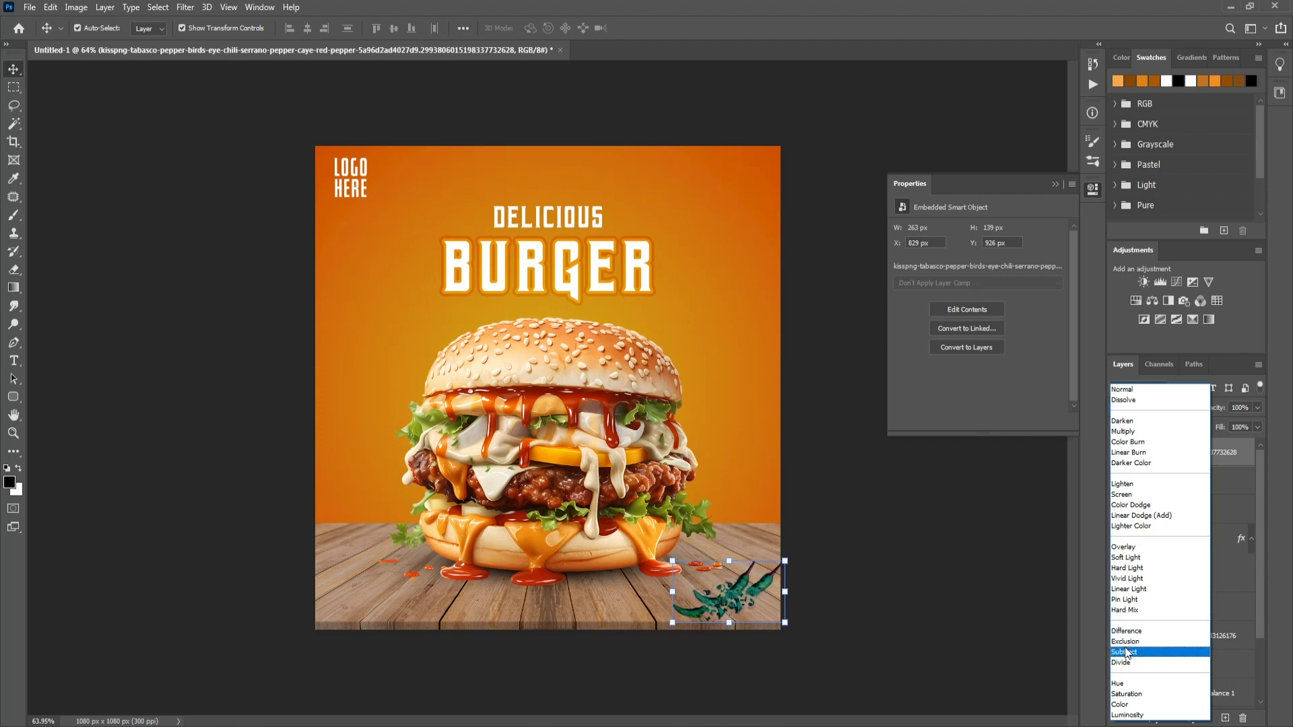
{"action": "left_click", "coordinate": [1128, 567]}
{"action": "left_click", "coordinate": [910, 530]}
{"action": "mouse_move", "coordinate": [744, 593]}
{"action": "left_mouse_down"}
{"action": "mouse_move", "coordinate": [758, 592]}
{"action": "mouse_move", "coordinate": [743, 596]}
{"action": "left_mouse_up"}
{"action": "left_click", "coordinate": [879, 595]}
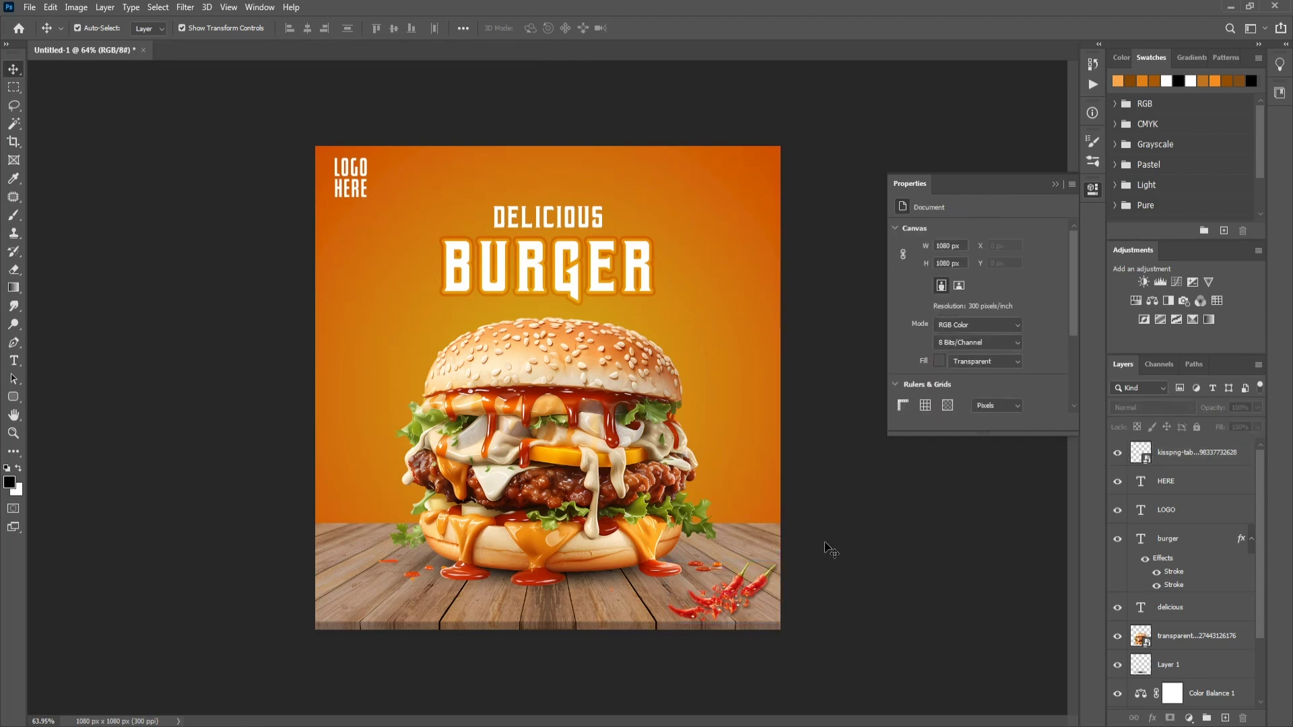
Place the red onion slice image at about 10.8% scale, rotated about -22°, half over the canvas's right edge.
{"action": "key", "text": "alt+Tab"}
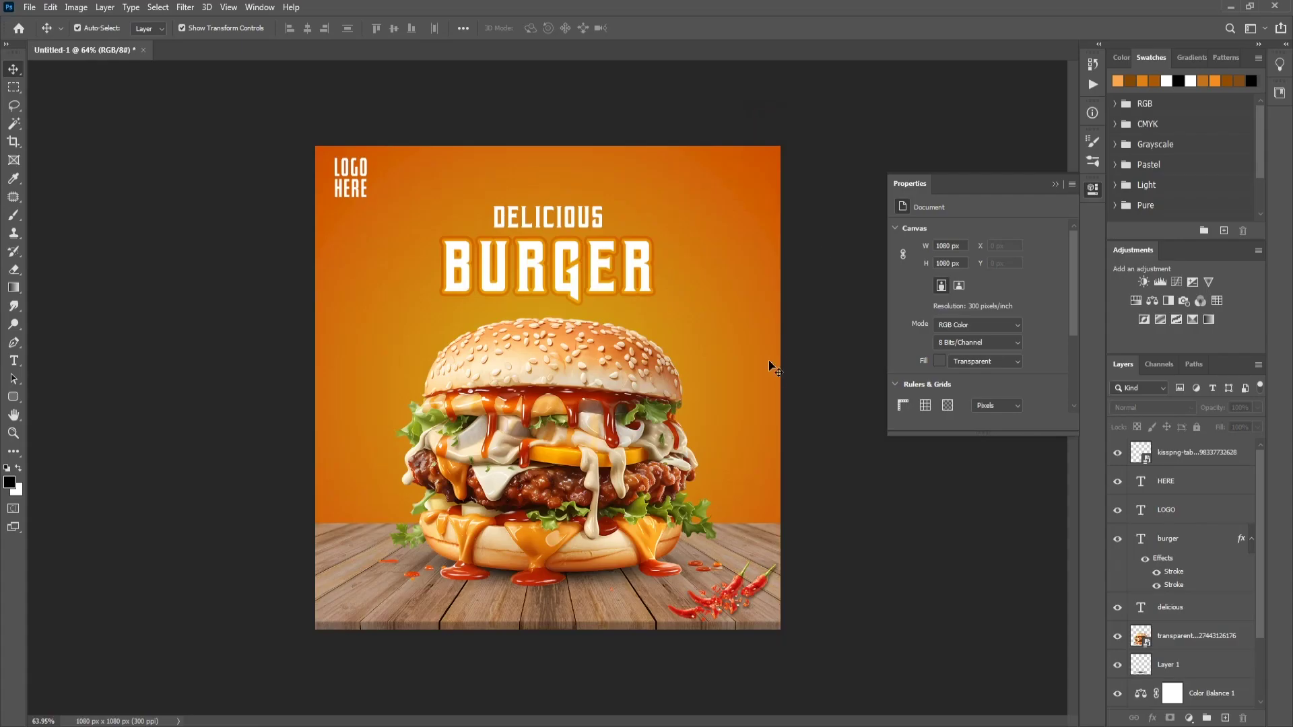
{"action": "left_click_drag", "start_coordinate": [769, 360], "coordinate": [769, 359]}
{"action": "left_click_drag", "start_coordinate": [779, 216], "coordinate": [632, 321]}
{"action": "left_click_drag", "start_coordinate": [577, 402], "coordinate": [809, 329]}
{"action": "left_click_drag", "start_coordinate": [845, 404], "coordinate": [793, 357]}
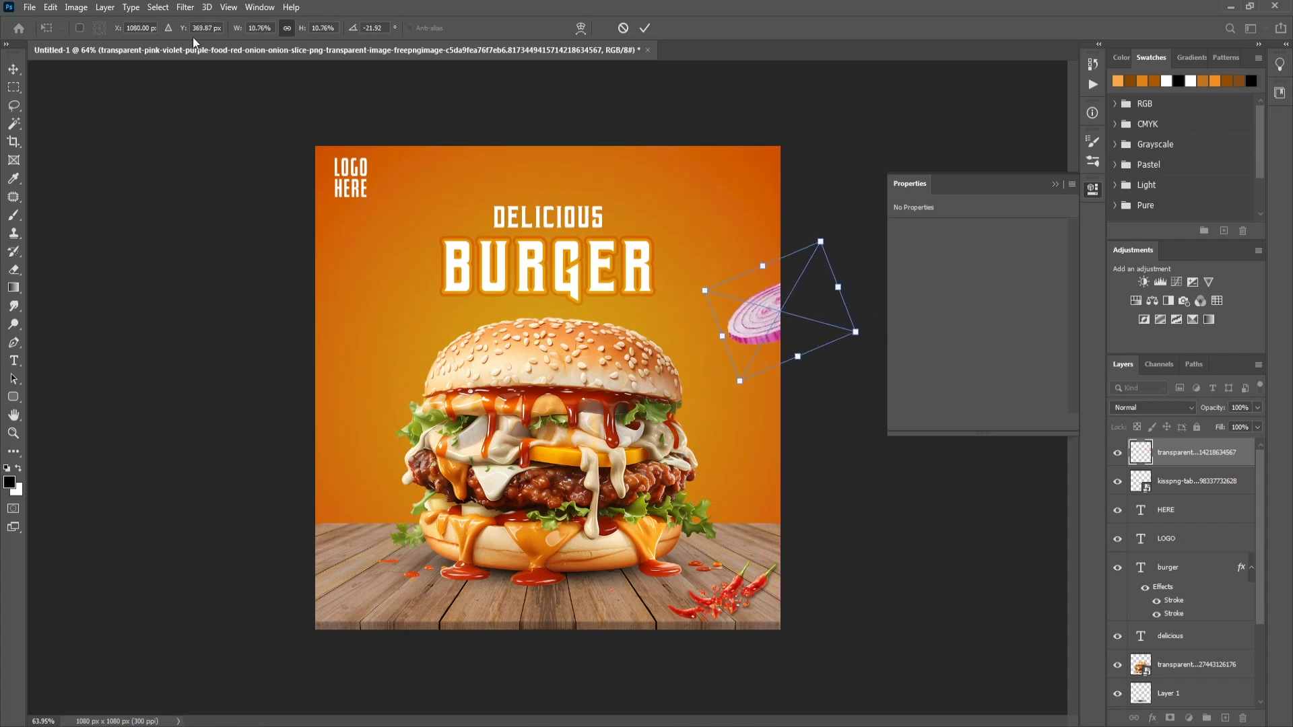
{"action": "left_click", "coordinate": [643, 28]}
Apply a Gaussian Blur of about 3.2 px to the onion slice.
{"action": "left_click", "coordinate": [185, 10]}
{"action": "mouse_move", "coordinate": [202, 165]}
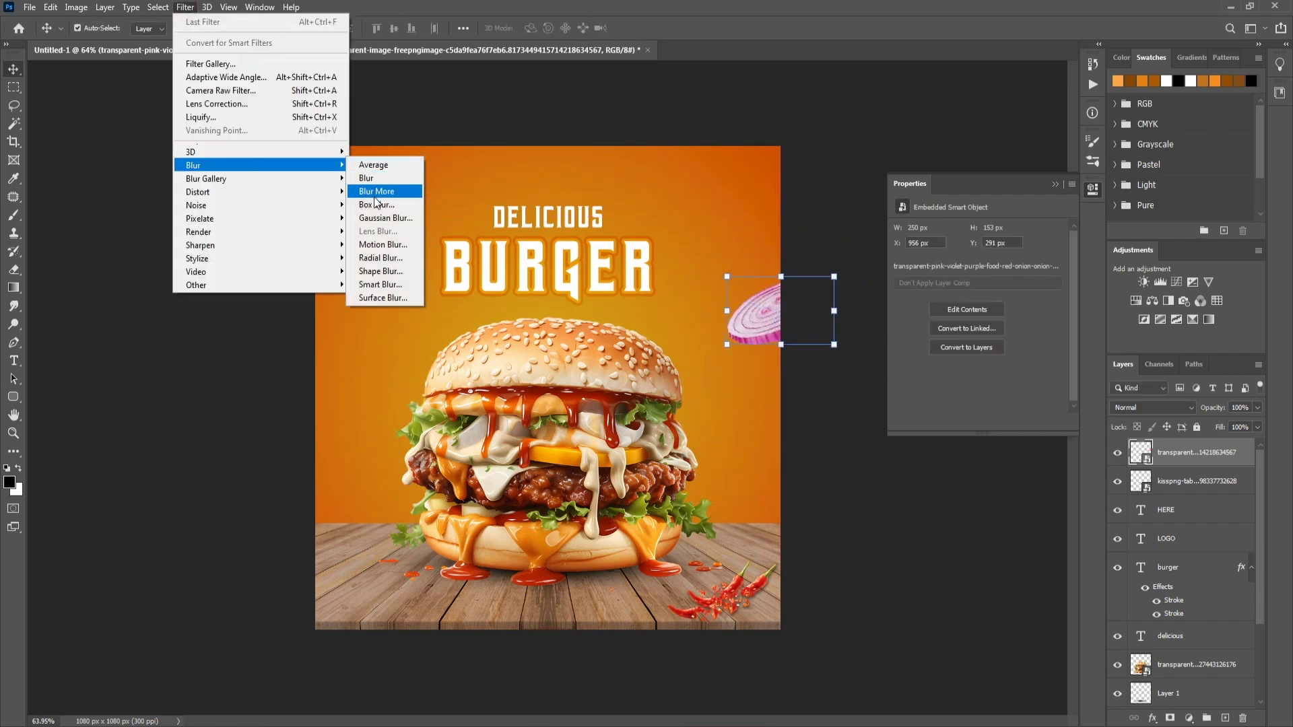
{"action": "left_click", "coordinate": [382, 218]}
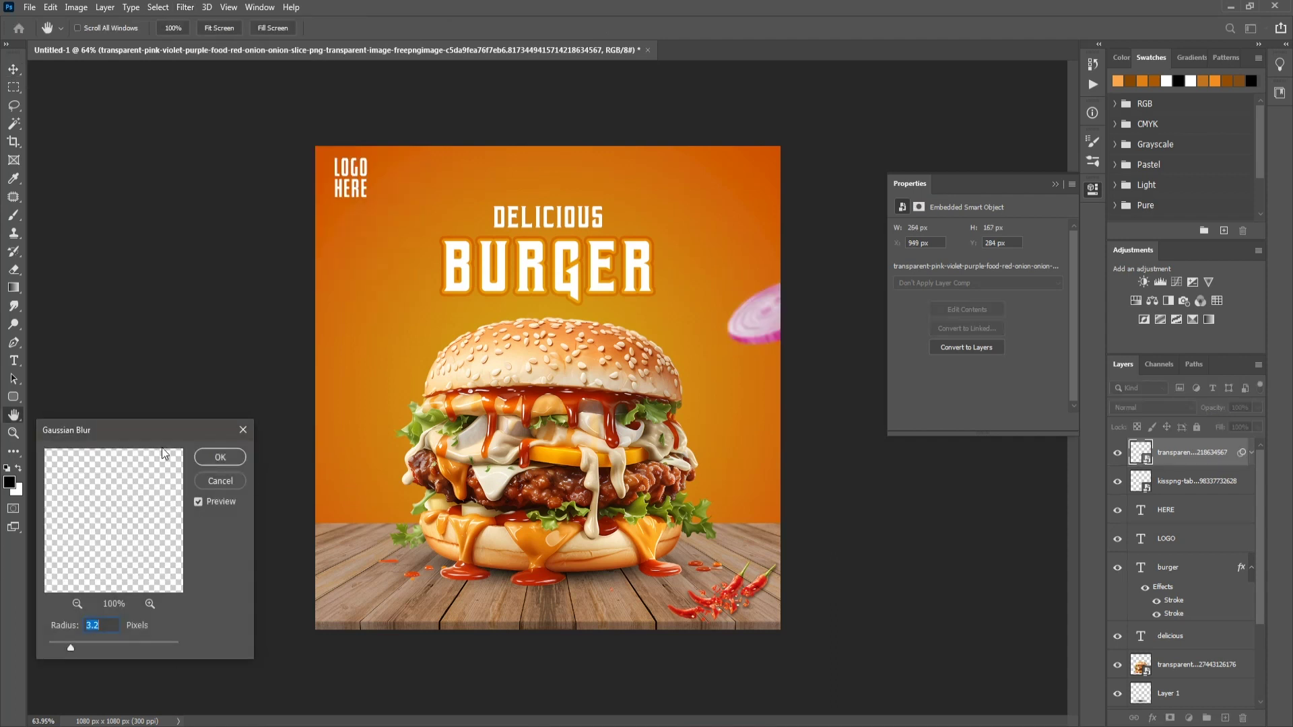
{"action": "key", "text": "Return"}
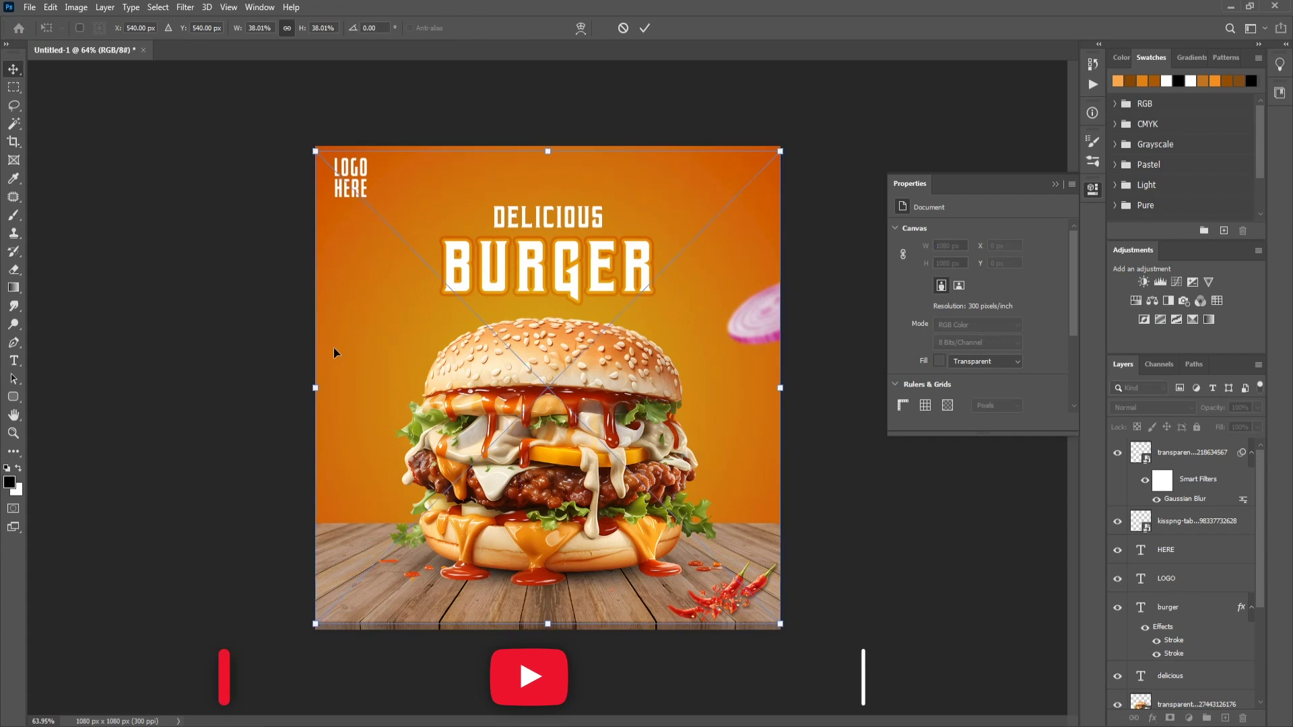
Place the whole tomato image, scaled to about 258 × 242 px and tilted, partly over the canvas's left edge.
{"action": "left_click_drag", "start_coordinate": [780, 623], "coordinate": [353, 451]}
{"action": "left_click_drag", "start_coordinate": [392, 498], "coordinate": [344, 522]}
{"action": "left_click_drag", "start_coordinate": [354, 458], "coordinate": [306, 487]}
{"action": "left_click_drag", "start_coordinate": [360, 462], "coordinate": [357, 465]}
{"action": "left_click", "coordinate": [644, 28]}
Apply a 3.5 px Gaussian Blur to the whole tomato and deselect it.
{"action": "left_click", "coordinate": [185, 7]}
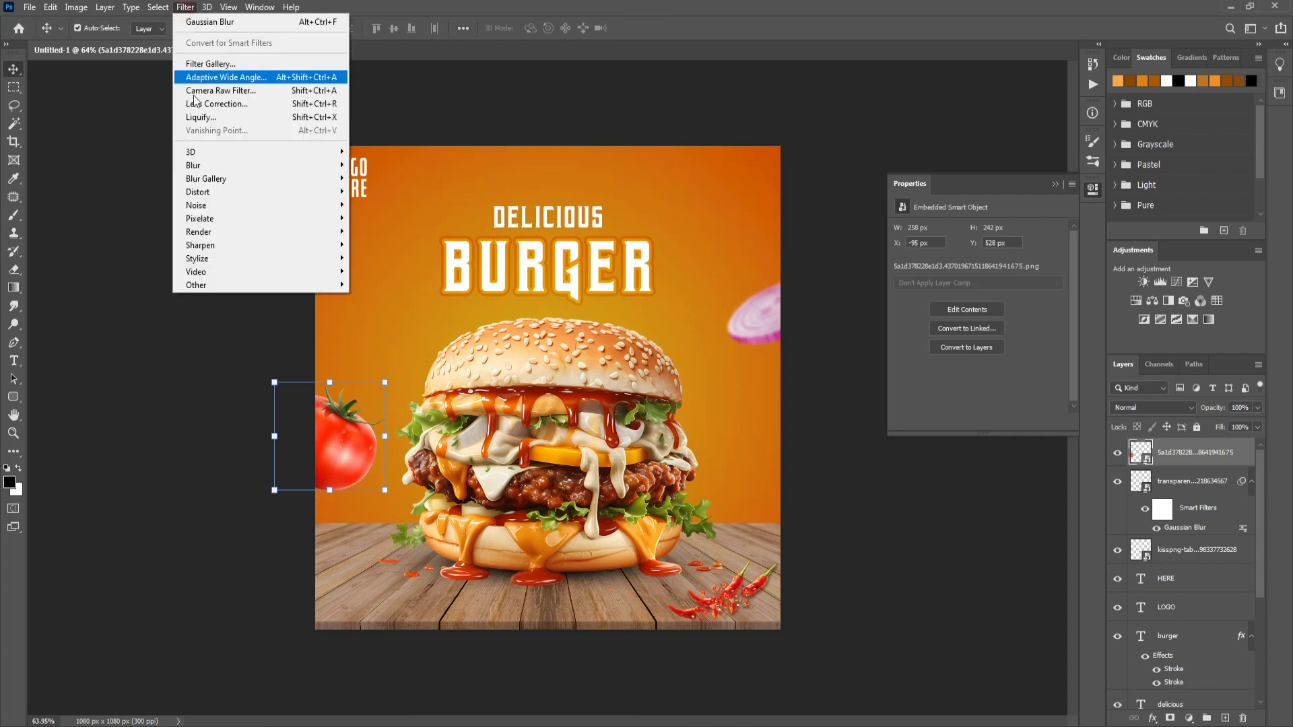
{"action": "left_click", "coordinate": [380, 218]}
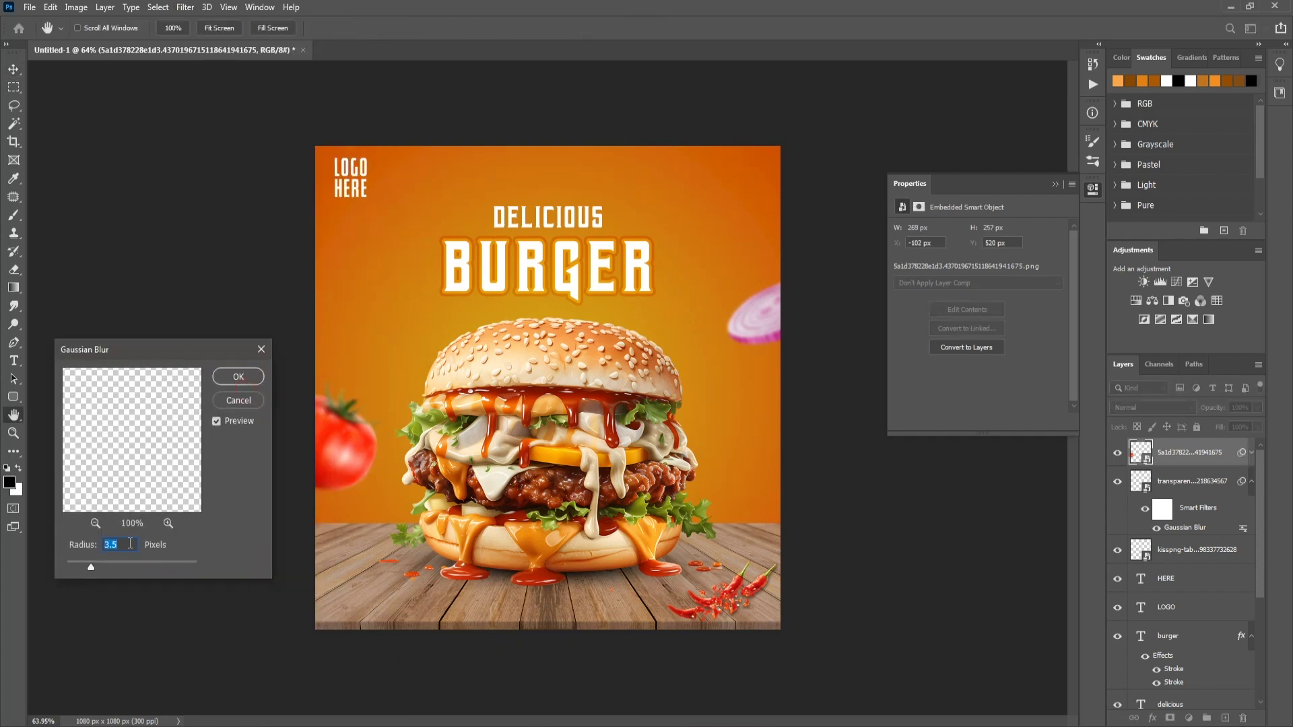
{"action": "left_click", "coordinate": [236, 381]}
{"action": "left_click", "coordinate": [216, 329]}
Shift the tomato further past the left edge and rotate it slightly clockwise.
{"action": "left_click_drag", "start_coordinate": [338, 462], "coordinate": [328, 462]}
{"action": "left_click", "coordinate": [379, 505]}
{"action": "key", "text": "Return"}
{"action": "left_click_drag", "start_coordinate": [379, 511], "coordinate": [359, 520]}
{"action": "left_click", "coordinate": [644, 28]}
Open the tomato slices image, lasso the lower-left slice and cut it out.
{"action": "key", "text": "alt+Tab"}
{"action": "left_click_drag", "start_coordinate": [326, 117], "coordinate": [510, 51]}
{"action": "key", "text": "alt+Tab"}
{"action": "left_click", "coordinate": [16, 107]}
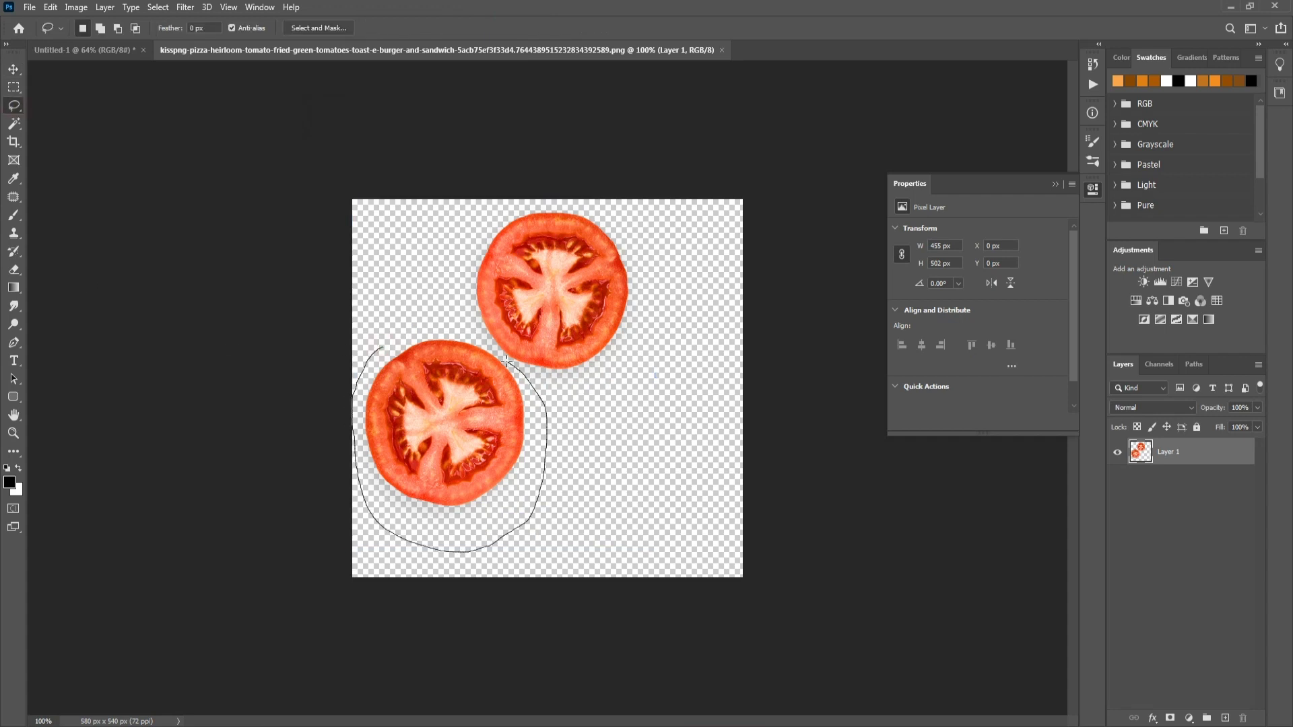
{"action": "key", "text": "v"}
{"action": "mouse_move", "coordinate": [371, 366]}
{"action": "left_mouse_down"}
{"action": "mouse_move", "coordinate": [379, 346]}
{"action": "mouse_move", "coordinate": [686, 179]}
{"action": "left_mouse_up"}
{"action": "key", "text": "ctrl+x"}
Paste the tomato slice into the burger ad, scaled to about 69% and overlapping the top edge near the right corner.
{"action": "left_click", "coordinate": [86, 50]}
{"action": "key", "text": "ctrl+v"}
{"action": "left_click_drag", "start_coordinate": [683, 226], "coordinate": [682, 205]}
{"action": "left_click_drag", "start_coordinate": [693, 169], "coordinate": [690, 160]}
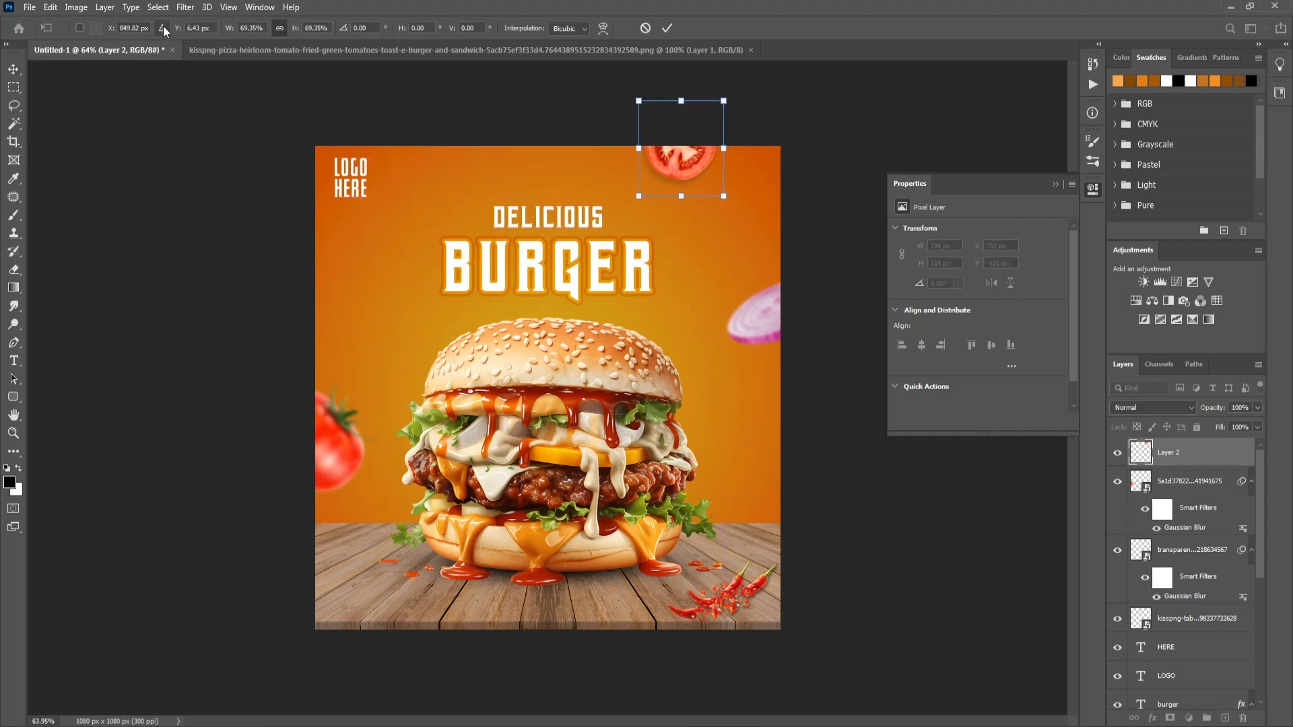
{"action": "left_click", "coordinate": [667, 27]}
Apply a Gaussian Blur of about 3.5 px to the tomato slice and deselect it.
{"action": "left_click", "coordinate": [185, 6]}
{"action": "mouse_move", "coordinate": [202, 165]}
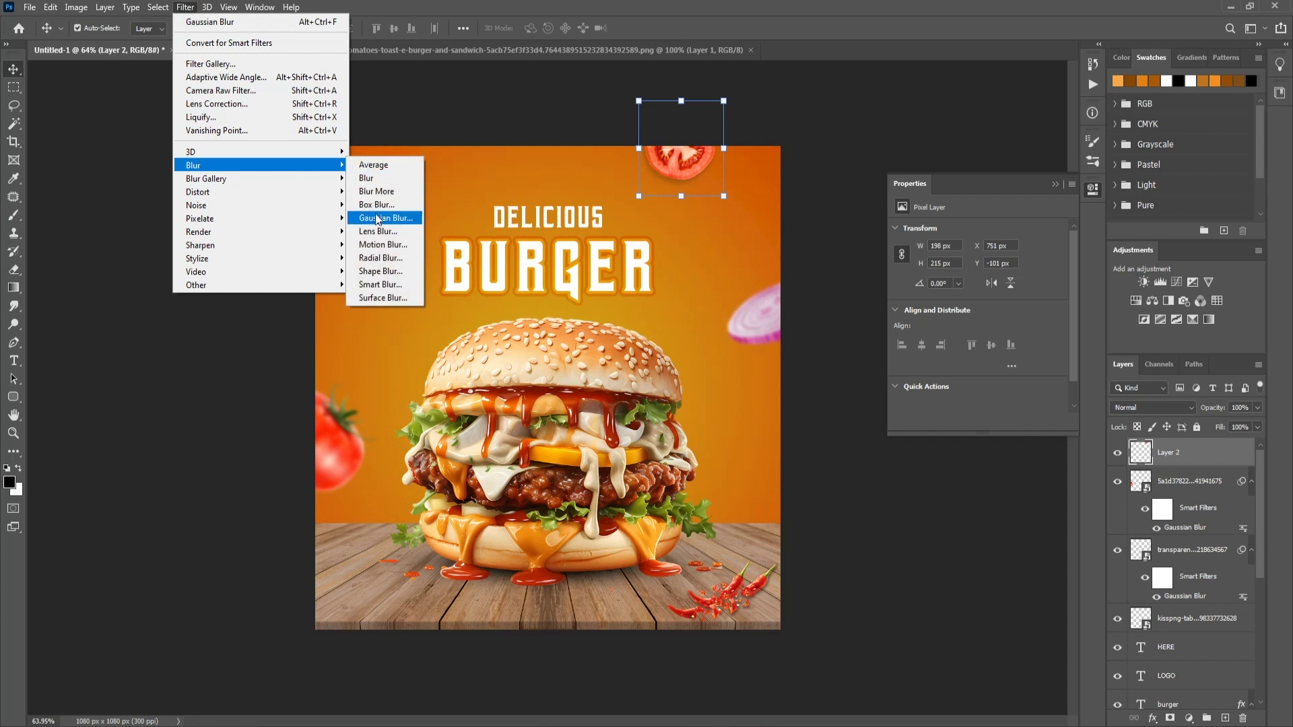
{"action": "left_click", "coordinate": [378, 219]}
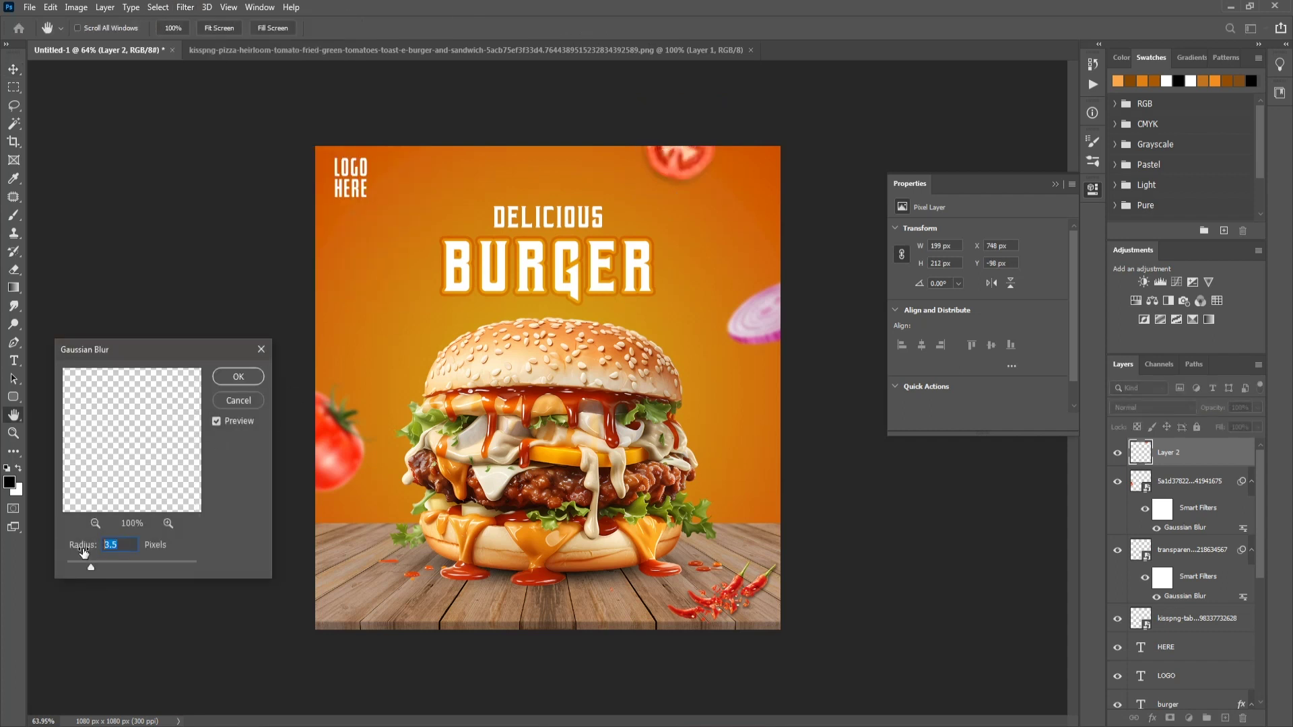
{"action": "left_click", "coordinate": [255, 379]}
{"action": "left_click", "coordinate": [208, 232]}
{"action": "left_click", "coordinate": [692, 180]}
{"action": "left_click", "coordinate": [843, 173]}
Open the green leaves image, select its white background with the Magic Wand, unlock the layer, delete the background and deselect.
{"action": "key", "text": "alt+Tab"}
{"action": "double_click", "coordinate": [256, 115]}
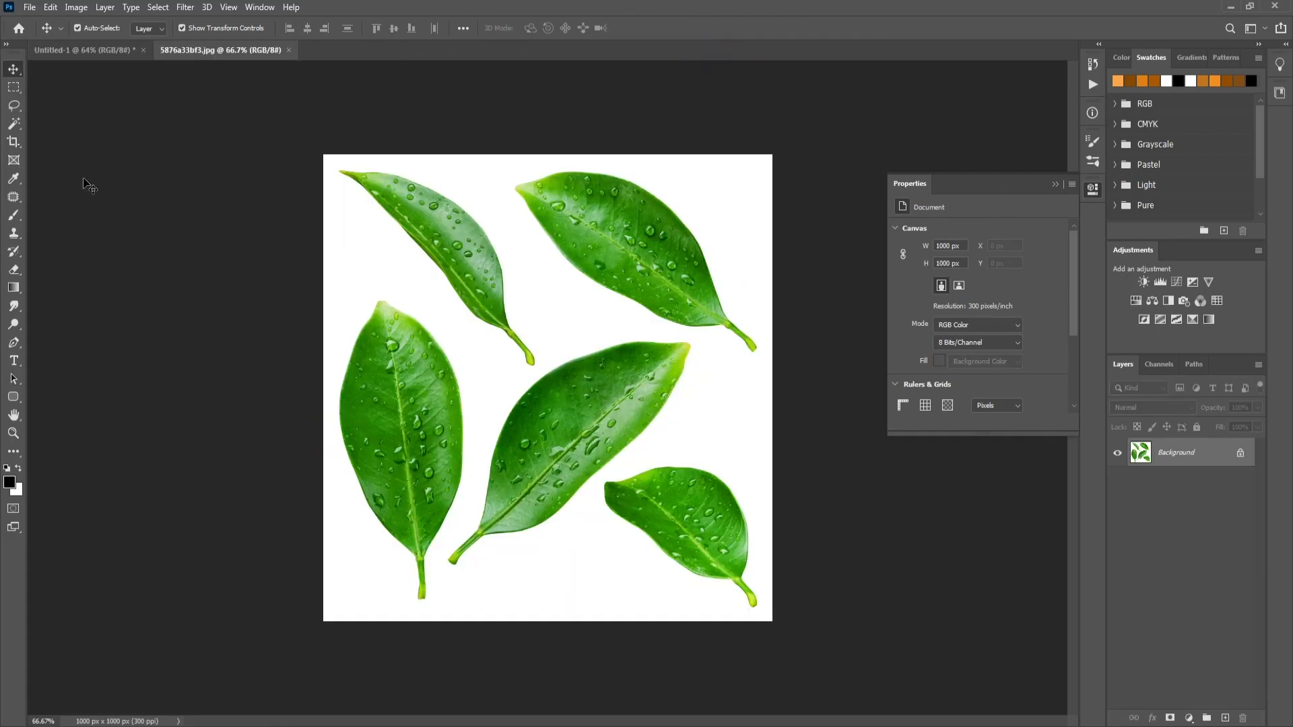
{"action": "left_click", "coordinate": [14, 124]}
{"action": "left_click", "coordinate": [342, 276]}
{"action": "left_click", "coordinate": [1240, 452]}
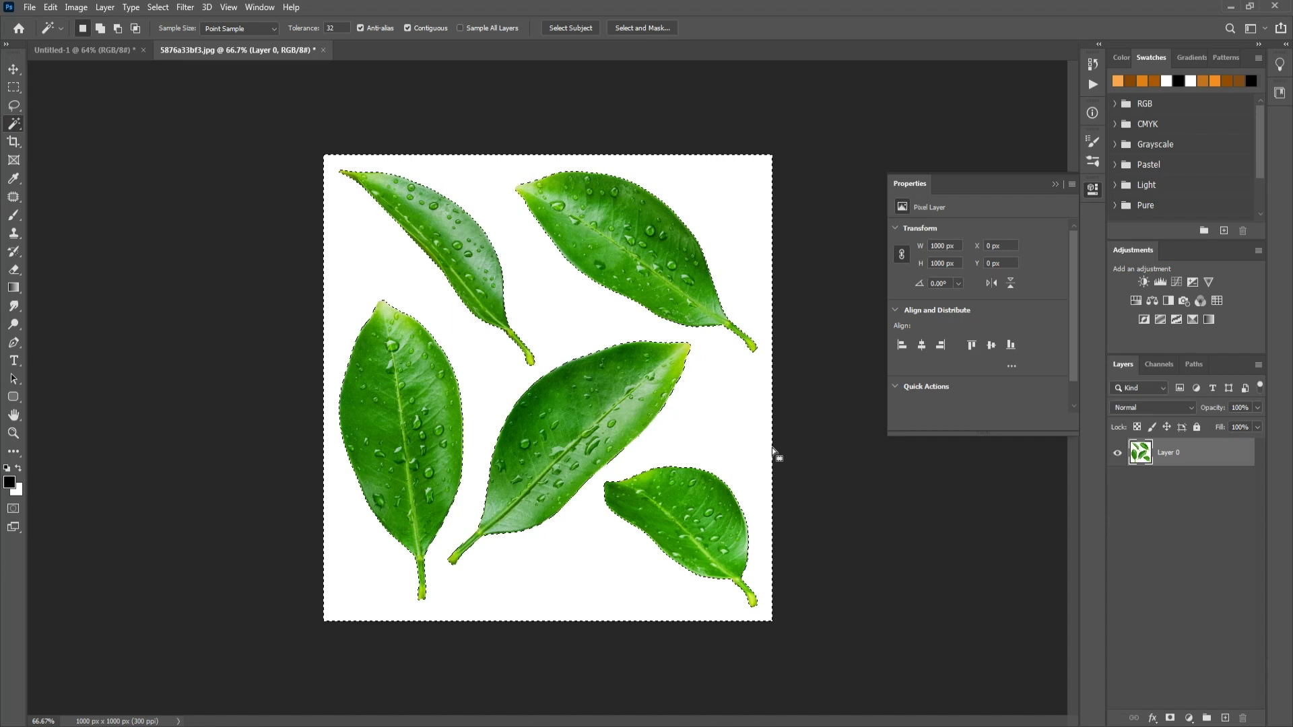
{"action": "key", "text": "Delete"}
{"action": "left_click", "coordinate": [13, 70]}
{"action": "left_click", "coordinate": [13, 106]}
{"action": "key", "text": "ctrl+d"}
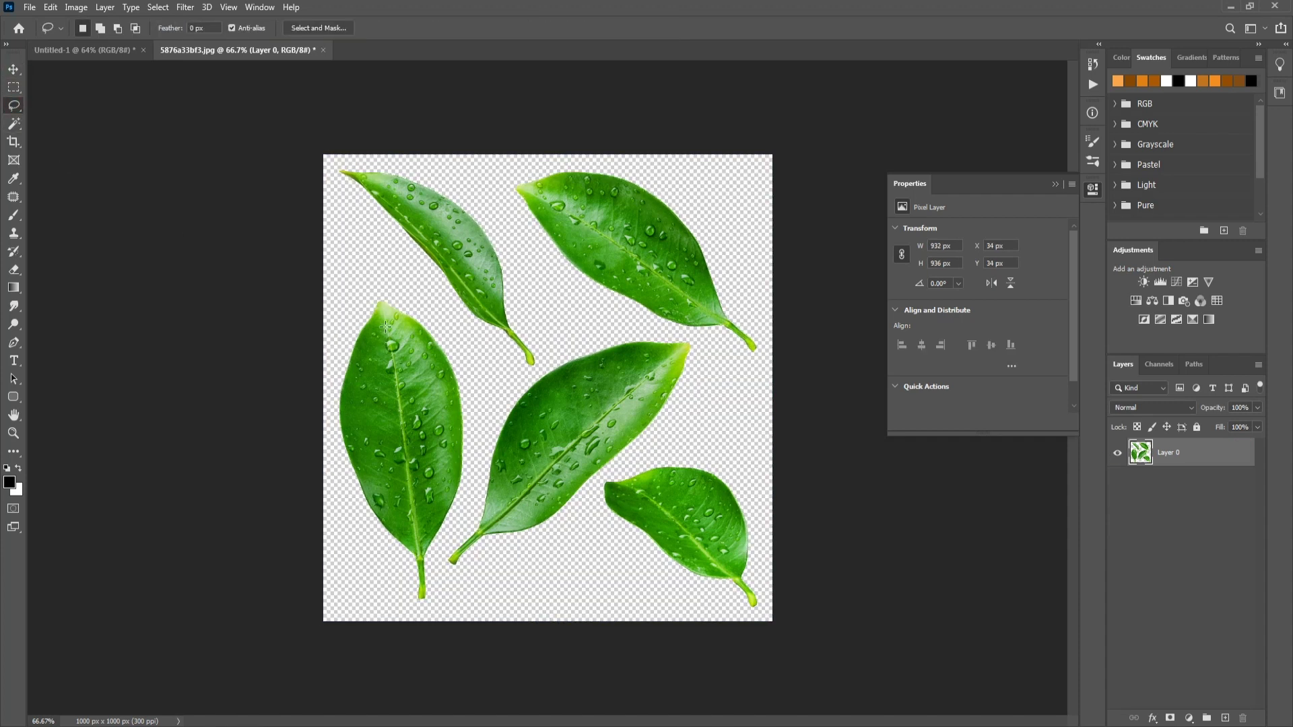
Lasso the large lower-left leaf and bring it into the burger ad, scaled to about 89 × 141 px beside the headline's left side.
{"action": "mouse_move", "coordinate": [333, 345]}
{"action": "left_mouse_down"}
{"action": "mouse_move", "coordinate": [339, 592]}
{"action": "mouse_move", "coordinate": [439, 623]}
{"action": "left_mouse_up"}
{"action": "left_click_drag", "start_coordinate": [443, 323], "coordinate": [434, 317]}
{"action": "left_click", "coordinate": [13, 69]}
{"action": "mouse_move", "coordinate": [384, 444]}
{"action": "left_mouse_down"}
{"action": "mouse_move", "coordinate": [135, 137]}
{"action": "mouse_move", "coordinate": [118, 50]}
{"action": "mouse_move", "coordinate": [445, 350]}
{"action": "left_mouse_up"}
{"action": "left_click_drag", "start_coordinate": [466, 447], "coordinate": [390, 321]}
{"action": "left_click_drag", "start_coordinate": [429, 381], "coordinate": [378, 392]}
{"action": "left_click_drag", "start_coordinate": [406, 325], "coordinate": [402, 321]}
{"action": "left_click", "coordinate": [667, 28]}
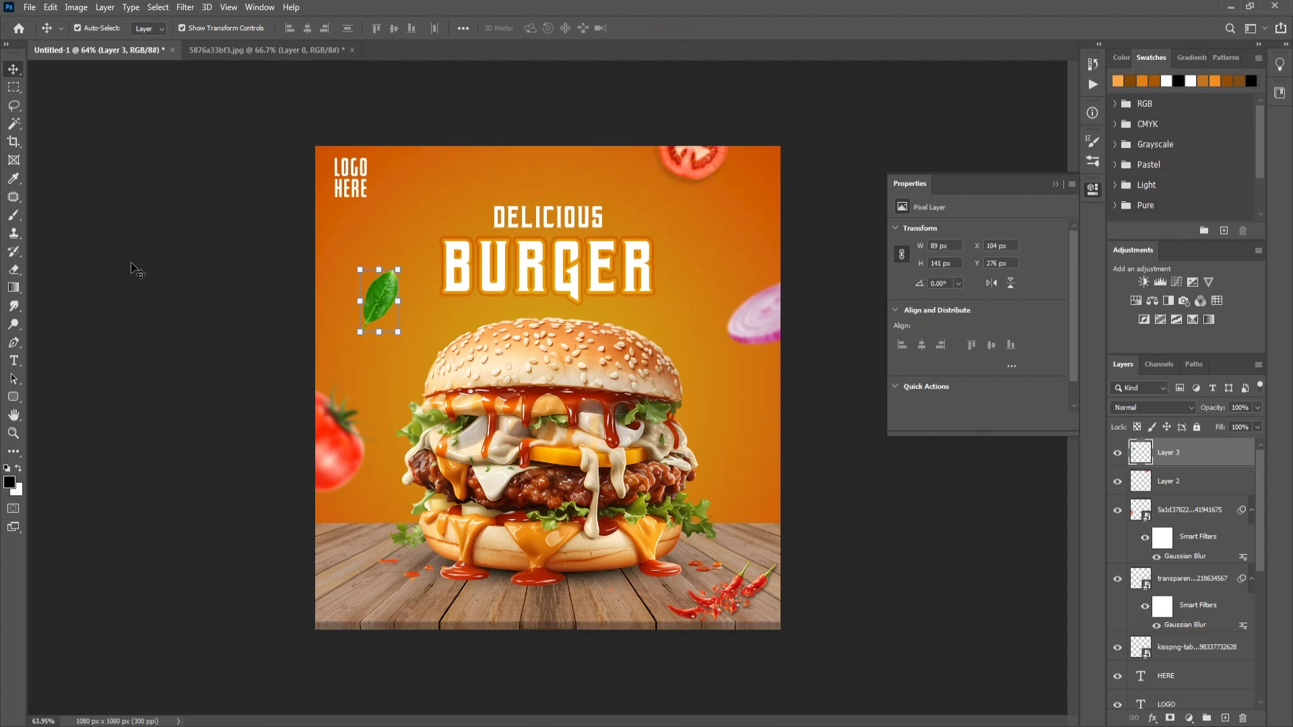
Apply a light Gaussian Blur to the leaf beside the headline and deselect it.
{"action": "left_click", "coordinate": [183, 7]}
{"action": "mouse_move", "coordinate": [269, 153]}
{"action": "left_click", "coordinate": [377, 218]}
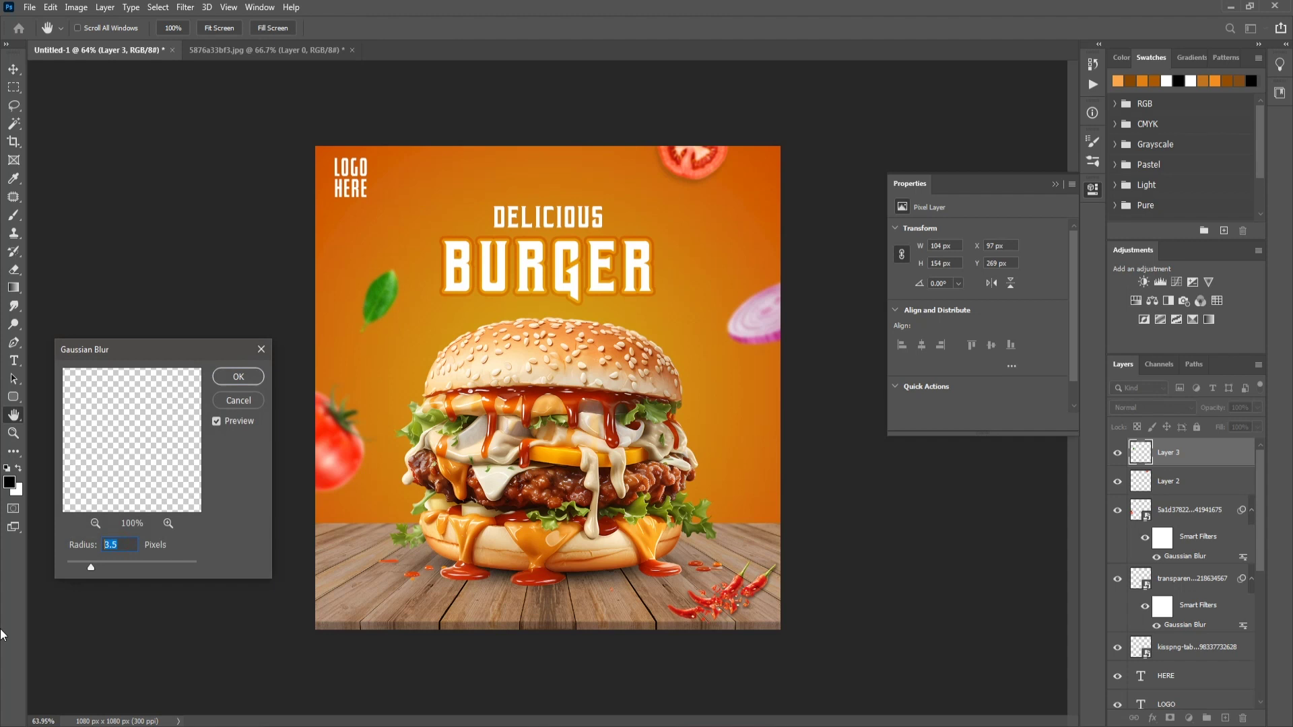
{"action": "left_click", "coordinate": [239, 378]}
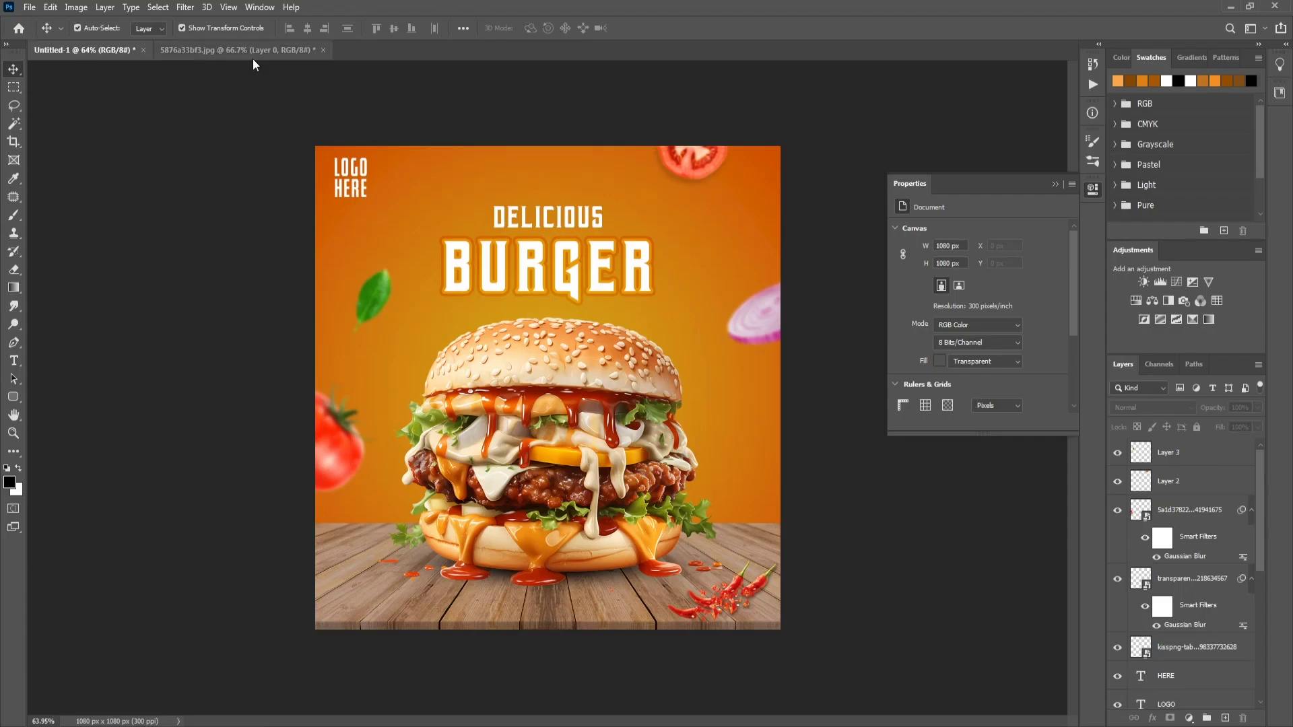
Lasso the small lower-right leaf and bring it into the burger ad, scaled to about 84 × 74 px to the burger's right.
{"action": "left_click", "coordinate": [253, 57]}
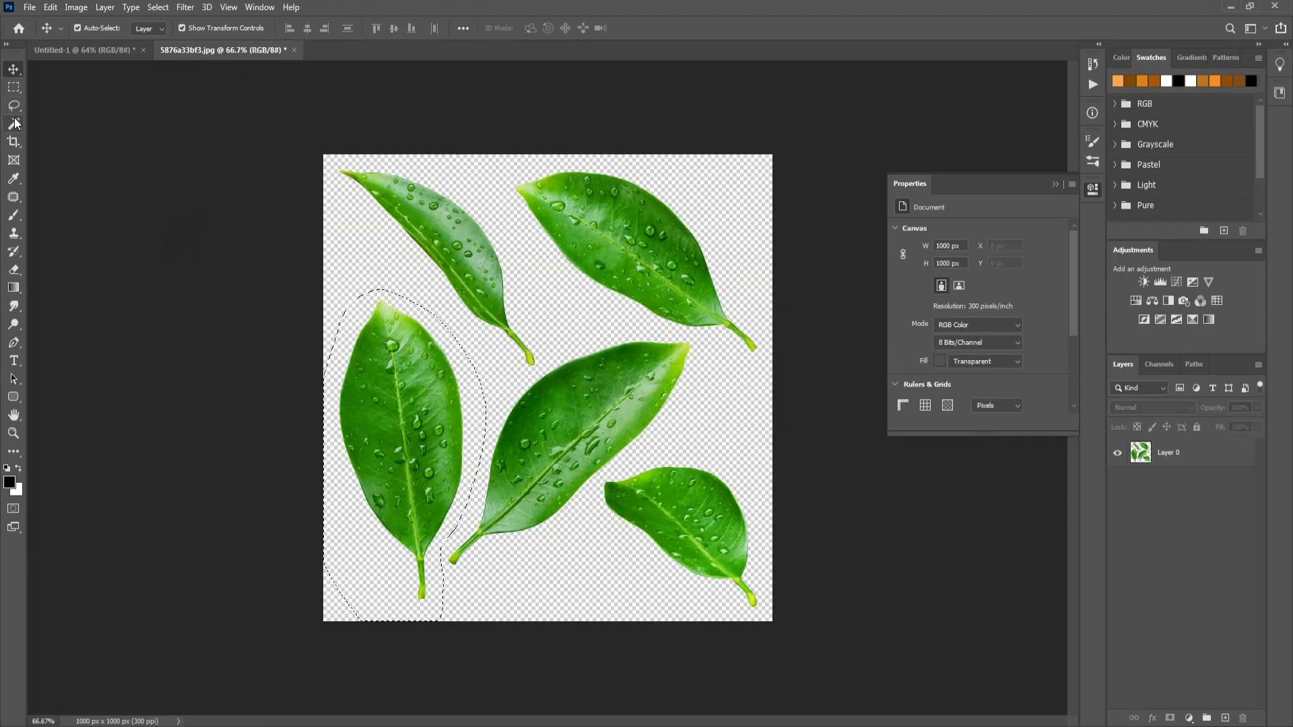
{"action": "key", "text": "l"}
{"action": "left_click", "coordinate": [638, 461]}
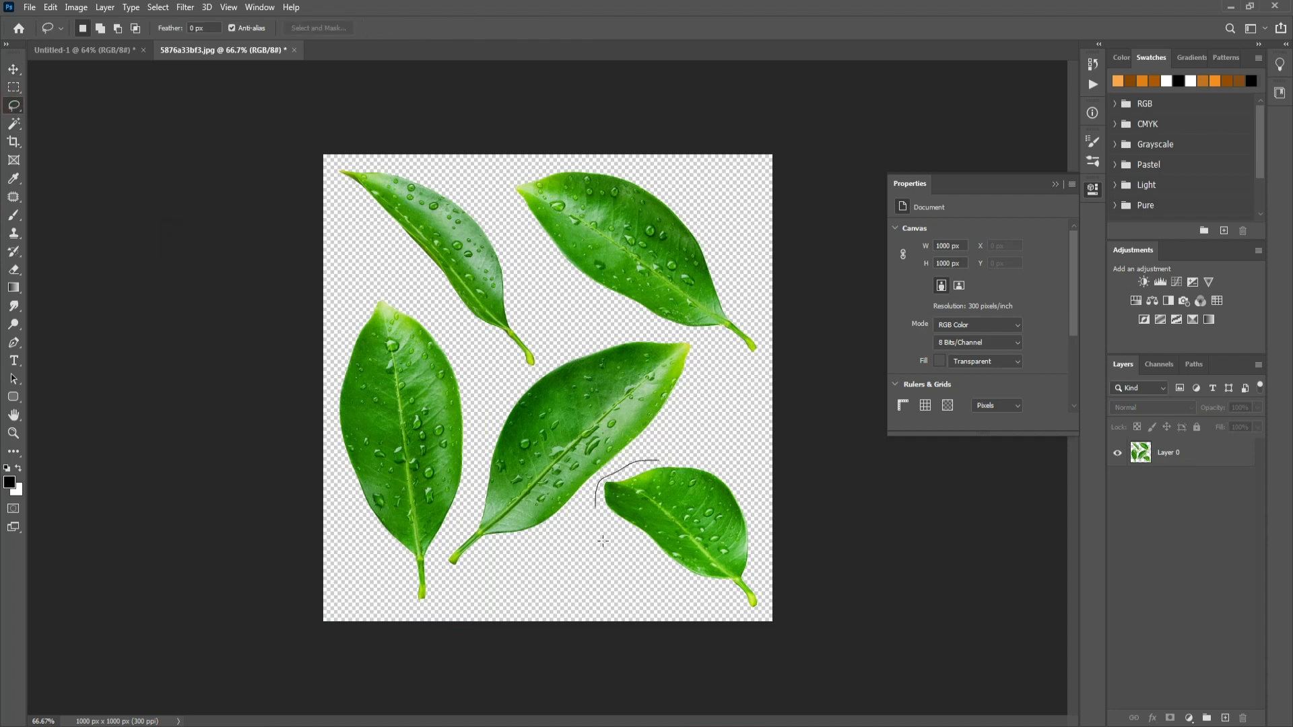
{"action": "mouse_move", "coordinate": [721, 464]}
{"action": "left_mouse_down"}
{"action": "mouse_move", "coordinate": [666, 460]}
{"action": "mouse_move", "coordinate": [661, 493]}
{"action": "mouse_move", "coordinate": [115, 50]}
{"action": "mouse_move", "coordinate": [458, 357]}
{"action": "left_mouse_up"}
{"action": "left_click", "coordinate": [14, 69]}
{"action": "left_click_drag", "start_coordinate": [475, 452], "coordinate": [475, 438]}
{"action": "left_click_drag", "start_coordinate": [496, 377], "coordinate": [792, 423]}
{"action": "left_click_drag", "start_coordinate": [772, 485], "coordinate": [752, 504]}
{"action": "left_click", "coordinate": [667, 28]}
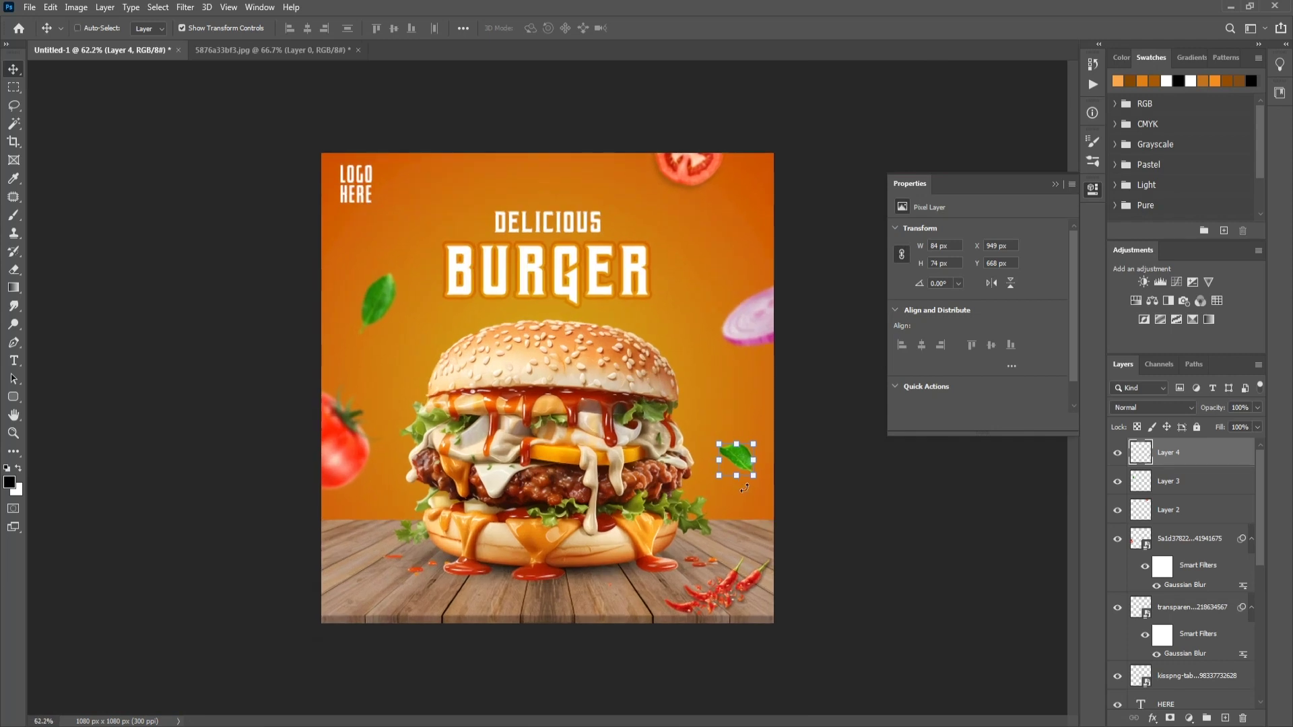
Bring the small leaf in afresh, convert it to a smart object and scale it to about 116 × 102 px beside the burger.
{"action": "left_click", "coordinate": [256, 50]}
{"action": "left_click_drag", "start_coordinate": [673, 484], "coordinate": [694, 417]}
{"action": "right_click", "coordinate": [1177, 452]}
{"action": "left_click", "coordinate": [1057, 331]}
{"action": "left_click_drag", "start_coordinate": [744, 480], "coordinate": [732, 438]}
{"action": "key", "text": "Return"}
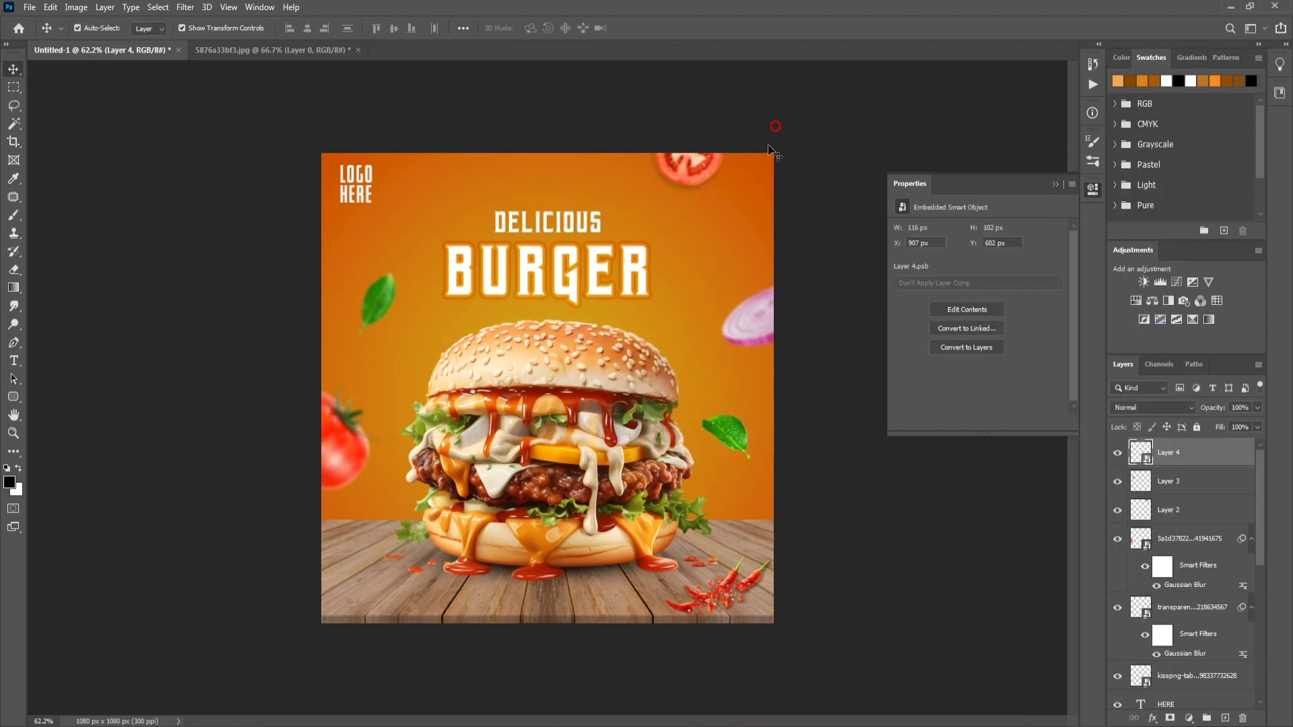
{"action": "left_click", "coordinate": [770, 140]}
Apply a Gaussian Blur of about 2 px to the small leaf at the burger's right.
{"action": "scroll", "coordinate": [734, 439], "scroll_direction": "up", "scroll_amount": 5}
{"action": "scroll", "coordinate": [734, 438], "scroll_direction": "down", "scroll_amount": 3}
{"action": "left_click", "coordinate": [735, 437]}
{"action": "left_click", "coordinate": [184, 6]}
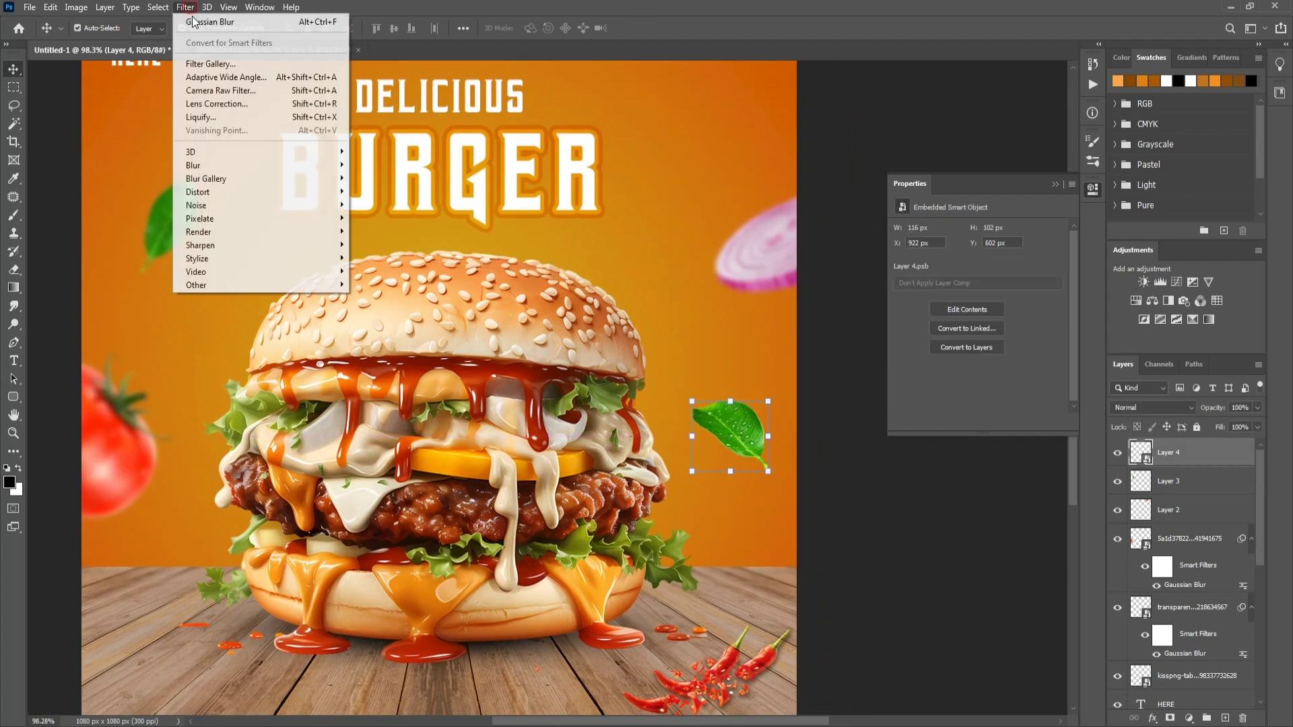
{"action": "mouse_move", "coordinate": [269, 166]}
{"action": "left_click", "coordinate": [384, 217]}
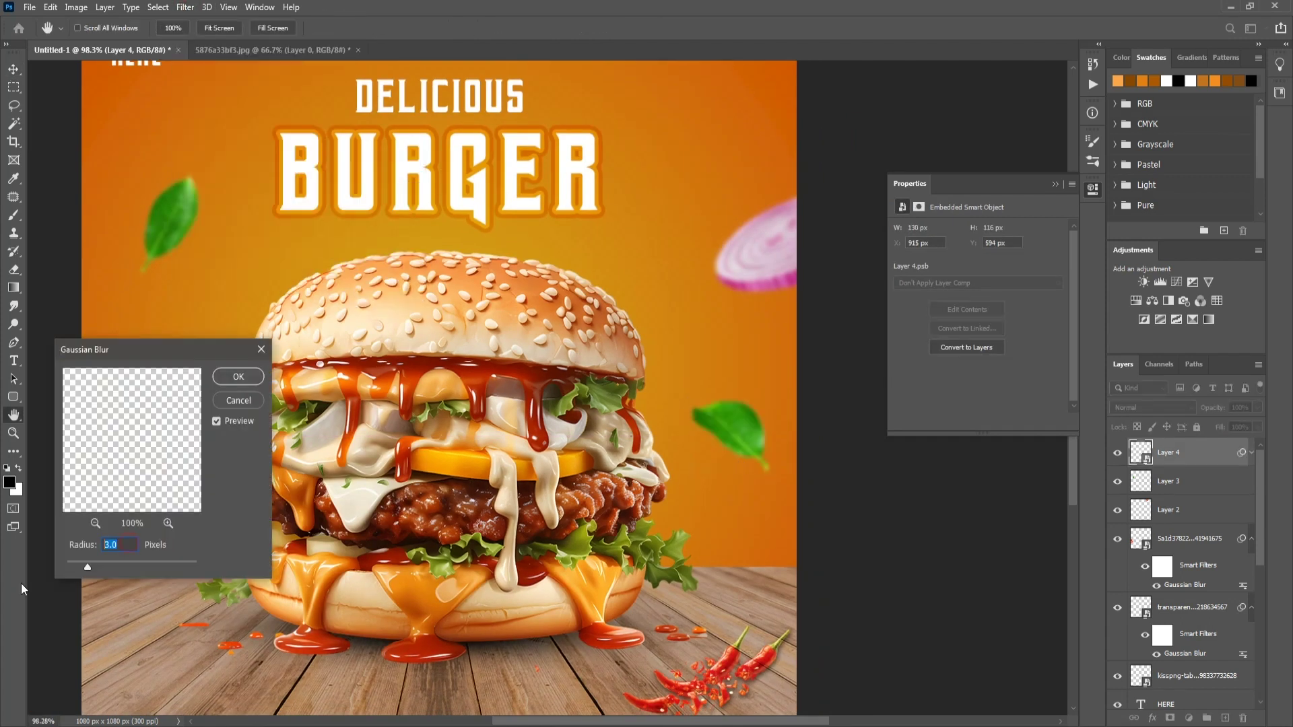
{"action": "key", "text": "Return"}
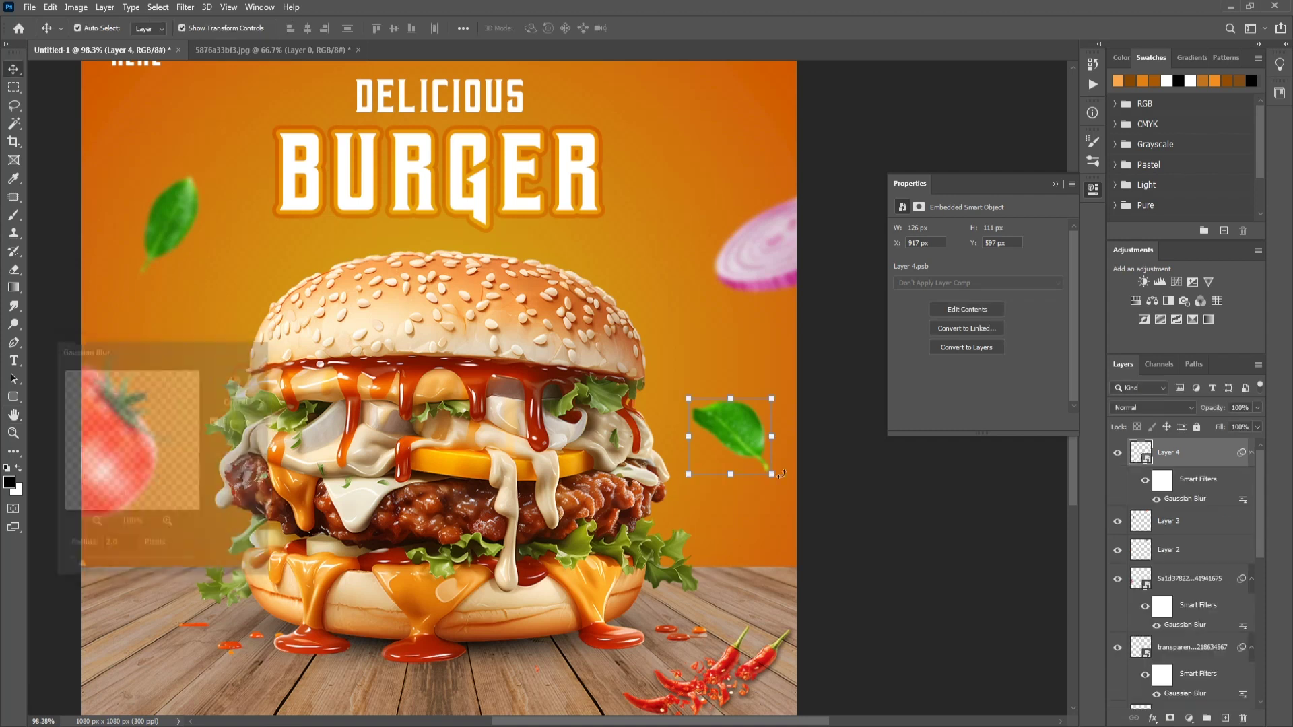
Move the blurred leaf at the burger's right slightly lower, level with the patty, and deselect it.
{"action": "left_click_drag", "start_coordinate": [737, 442], "coordinate": [735, 481]}
{"action": "left_click", "coordinate": [823, 471]}
{"action": "scroll", "coordinate": [661, 432], "scroll_direction": "down", "scroll_amount": 5}
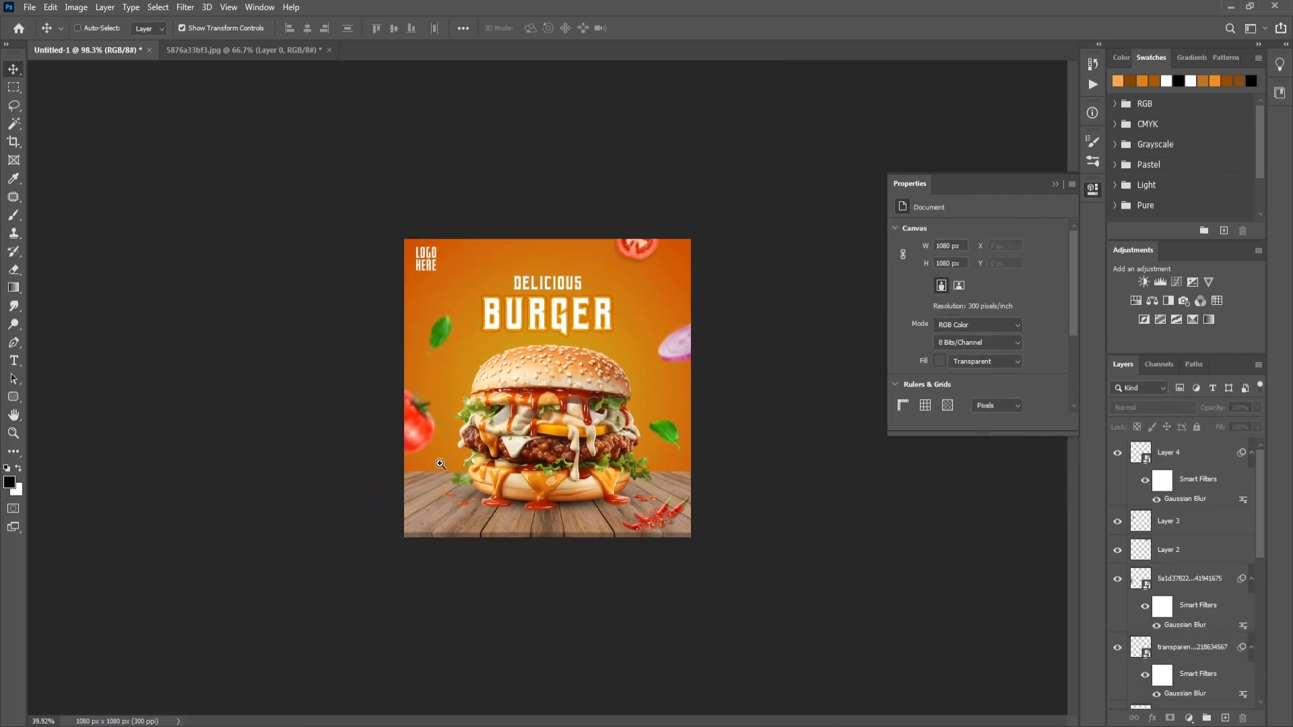
{"action": "left_click", "coordinate": [661, 432]}
{"action": "left_click", "coordinate": [762, 543]}
{"action": "left_click_drag", "start_coordinate": [660, 425], "coordinate": [656, 420]}
{"action": "left_click", "coordinate": [740, 549]}
{"action": "key", "text": "ctrl+0"}
{"action": "left_click", "coordinate": [783, 471]}
Reposition the leaf beside the headline, scale it down to about 74% and deselect it.
{"action": "left_click", "coordinate": [329, 291]}
{"action": "left_click_drag", "start_coordinate": [328, 321], "coordinate": [326, 307]}
{"action": "left_click_drag", "start_coordinate": [327, 275], "coordinate": [334, 291]}
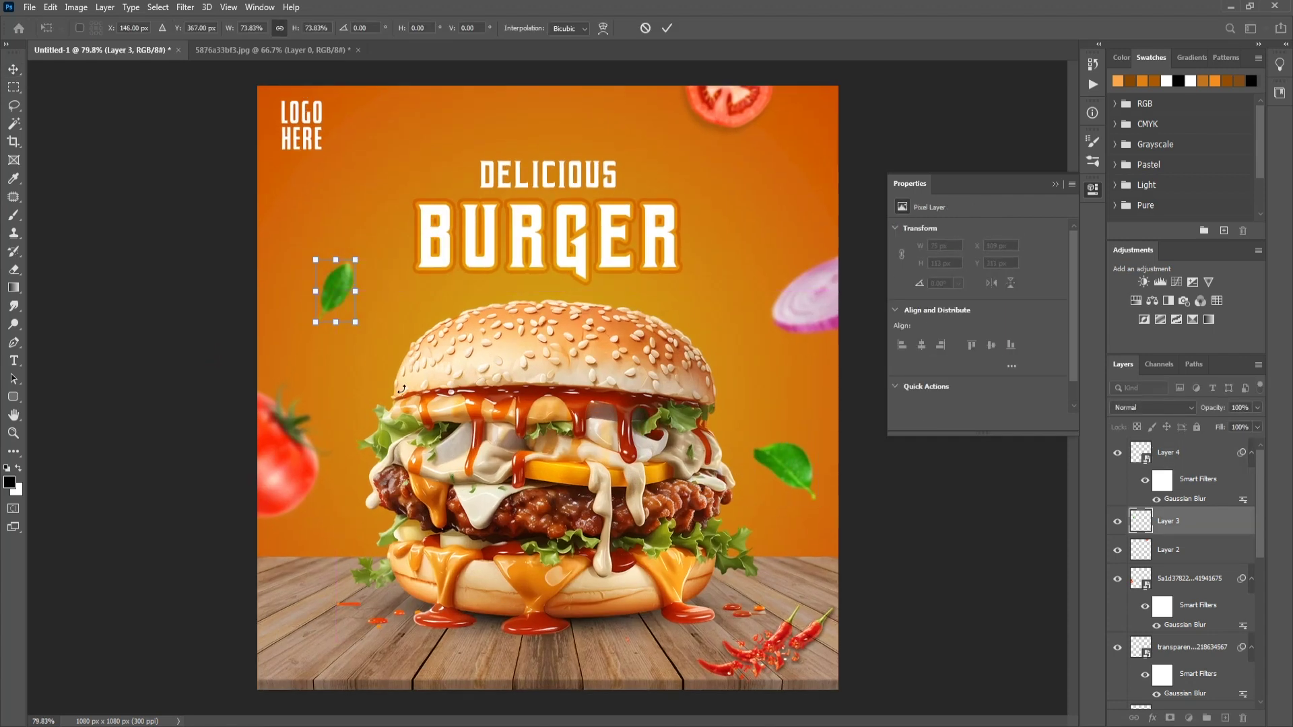
{"action": "left_click", "coordinate": [666, 28]}
{"action": "left_click", "coordinate": [758, 461]}
{"action": "scroll", "coordinate": [758, 460], "scroll_direction": "down", "scroll_amount": 5}
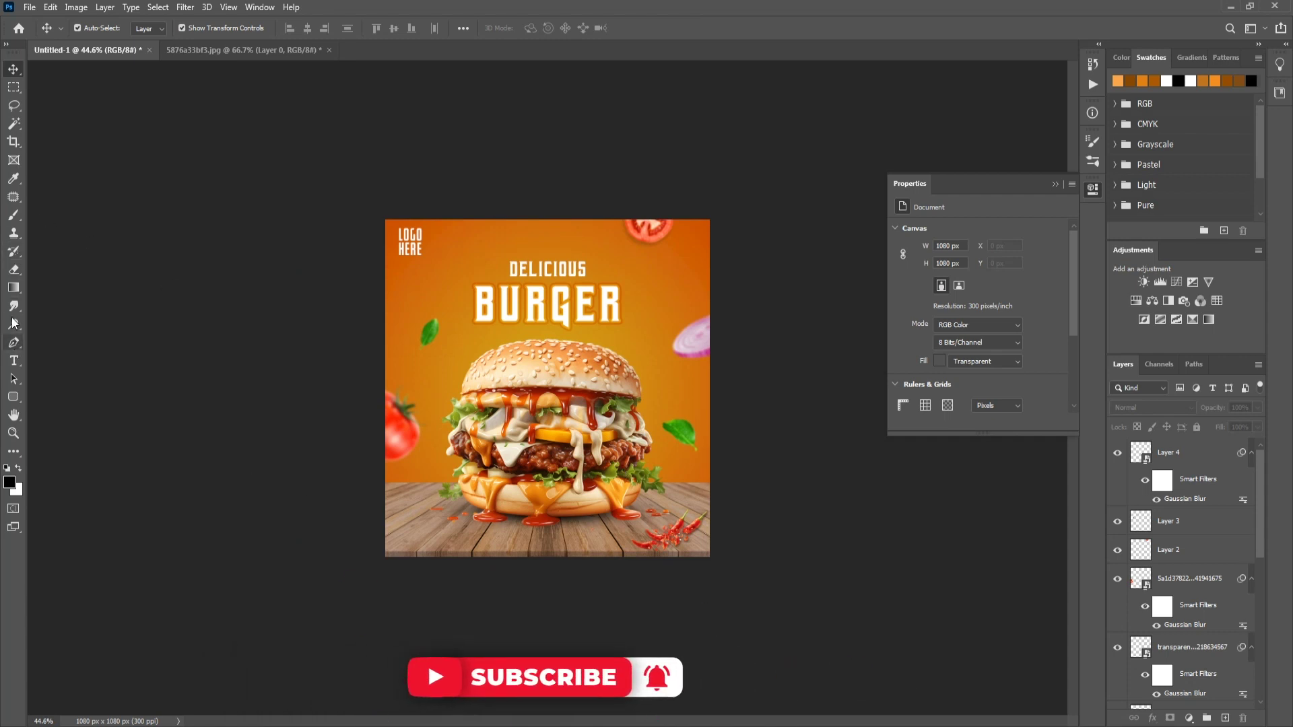
{"action": "left_click", "coordinate": [14, 361]}
{"action": "left_click", "coordinate": [303, 439]}
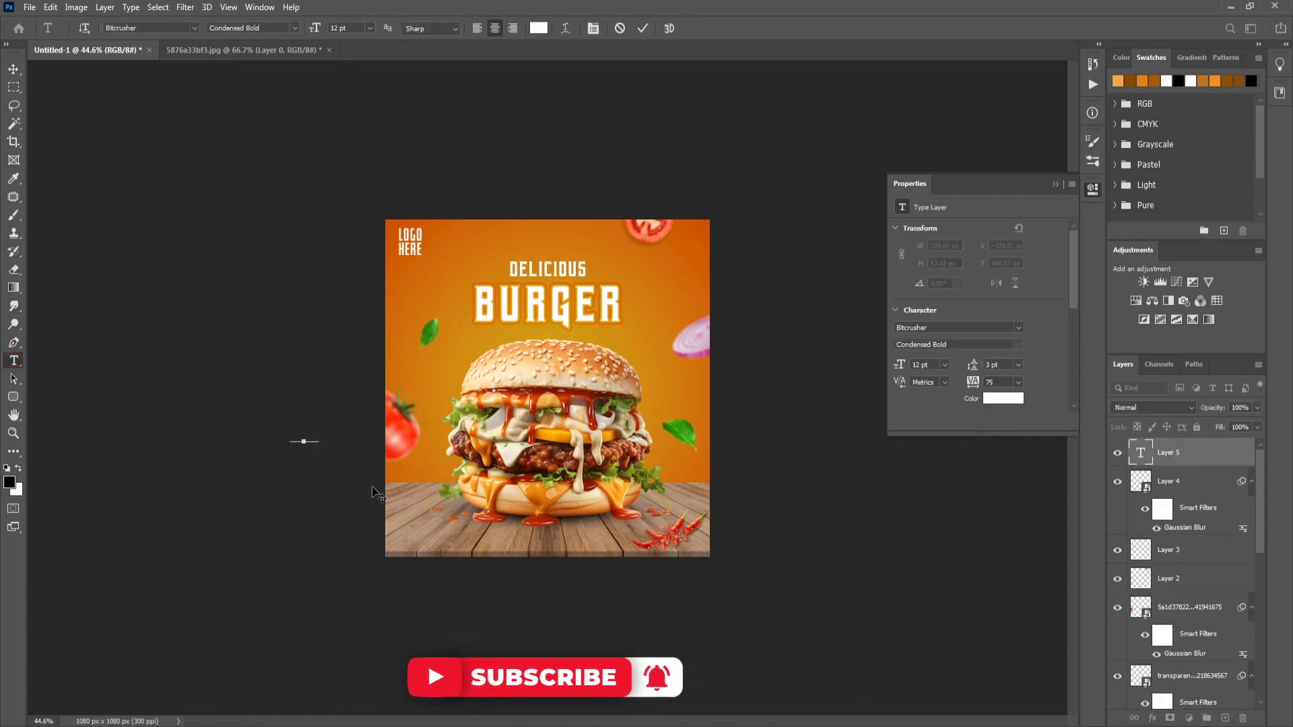
{"action": "left_click", "coordinate": [13, 70]}
{"action": "left_click_drag", "start_coordinate": [329, 441], "coordinate": [571, 547]}
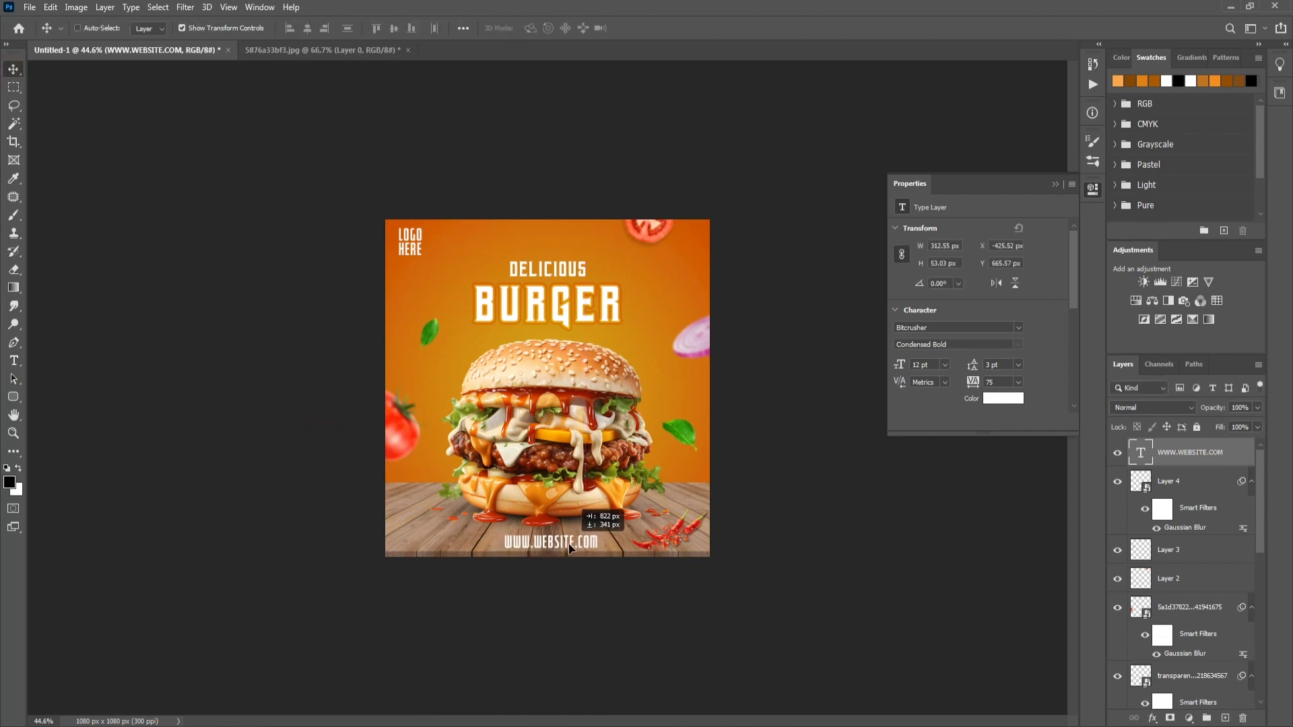
{"action": "left_click", "coordinate": [584, 549], "text": "ctrl"}
{"action": "left_click", "coordinate": [617, 548]}
{"action": "left_click", "coordinate": [308, 29]}
{"action": "left_click", "coordinate": [589, 108]}
Set the website text's size to 8 pt and its tracking to 150.
{"action": "left_click", "coordinate": [547, 542]}
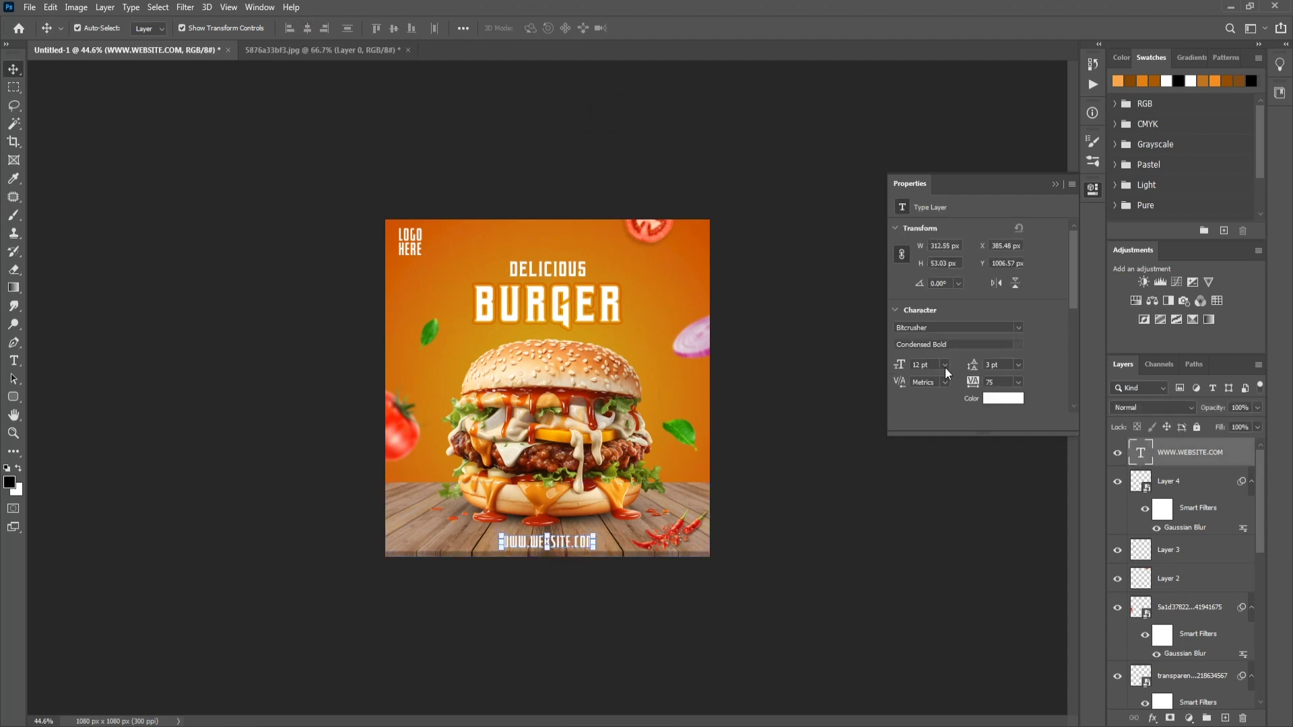
{"action": "type", "text": "8"}
{"action": "key", "text": "Return"}
{"action": "left_click_drag", "start_coordinate": [972, 385], "coordinate": [977, 387]}
{"action": "left_click", "coordinate": [758, 577]}
{"action": "scroll", "coordinate": [605, 617], "scroll_direction": "up", "scroll_amount": 9}
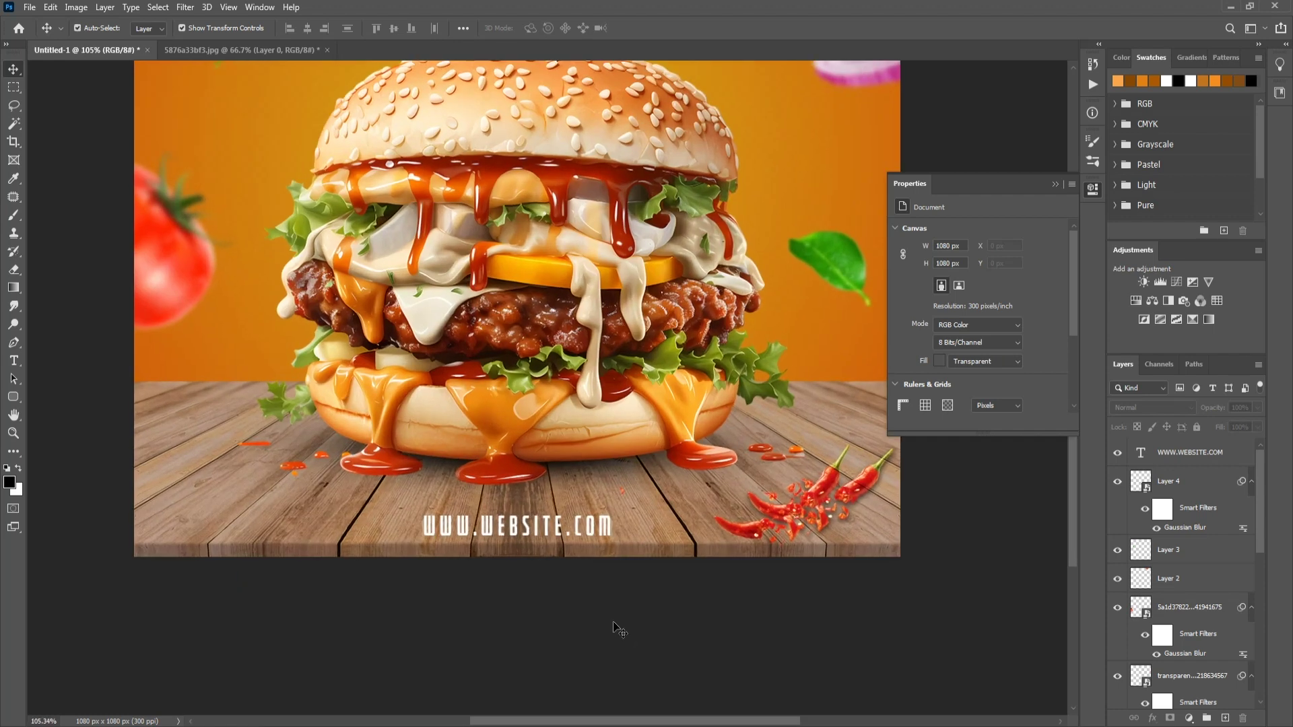
Change the website text's font to Montserrat SemiBold.
{"action": "left_click", "coordinate": [556, 533]}
{"action": "left_click", "coordinate": [1014, 327]}
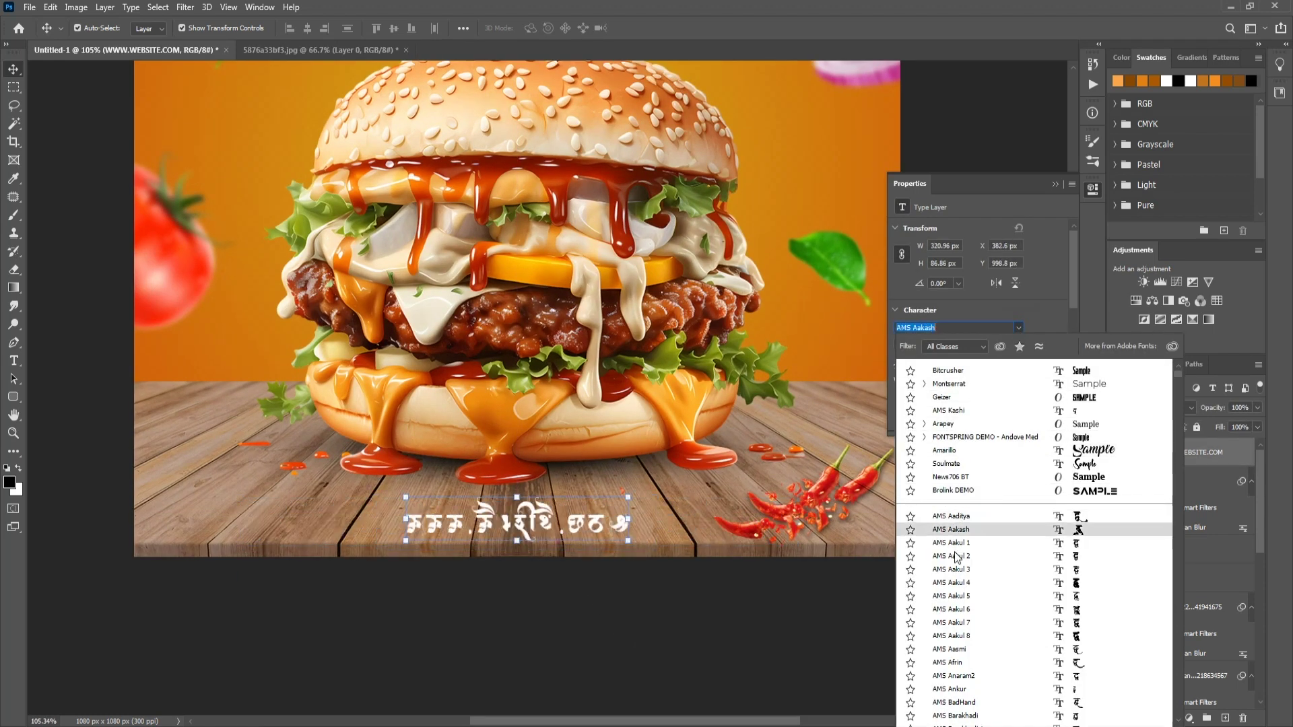
{"action": "scroll", "coordinate": [956, 475], "scroll_direction": "down", "scroll_amount": 3}
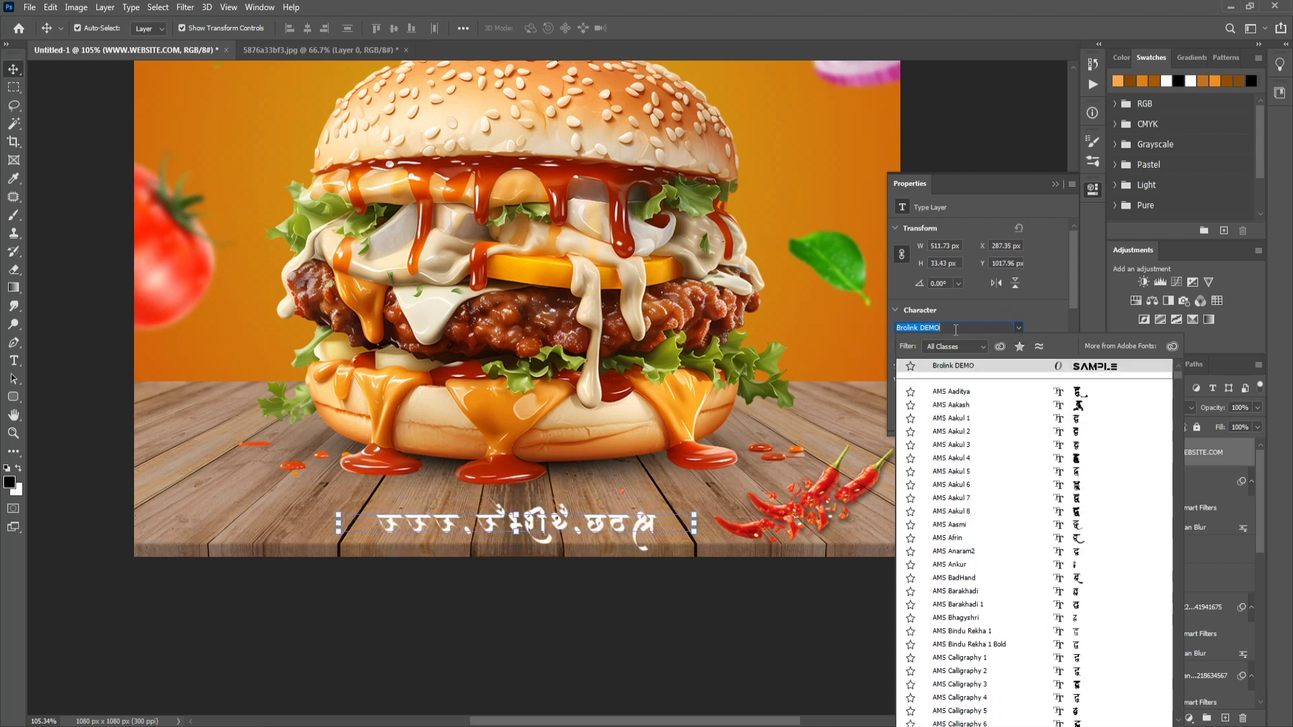
{"action": "type", "text": "MON"}
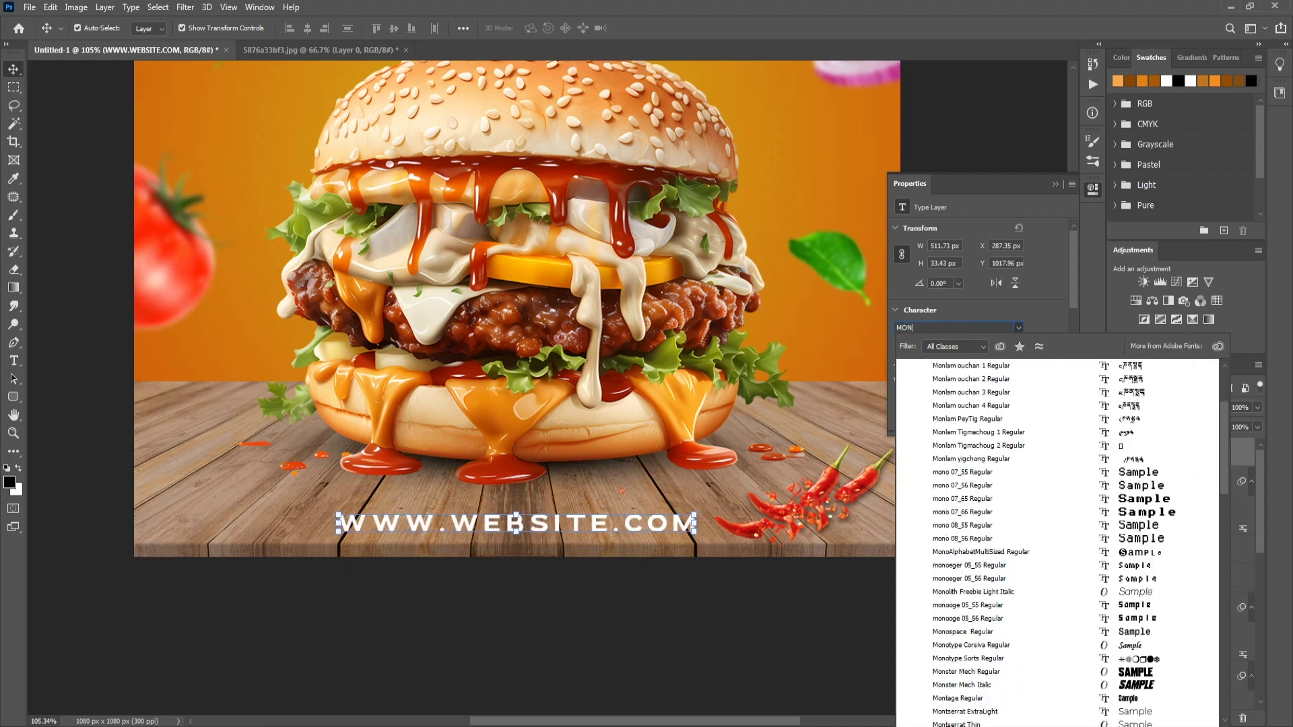
{"action": "type", "text": "TES"}
{"action": "key", "text": "BackSpace"}
{"action": "key", "text": "BackSpace"}
{"action": "type", "text": "SERRAT"}
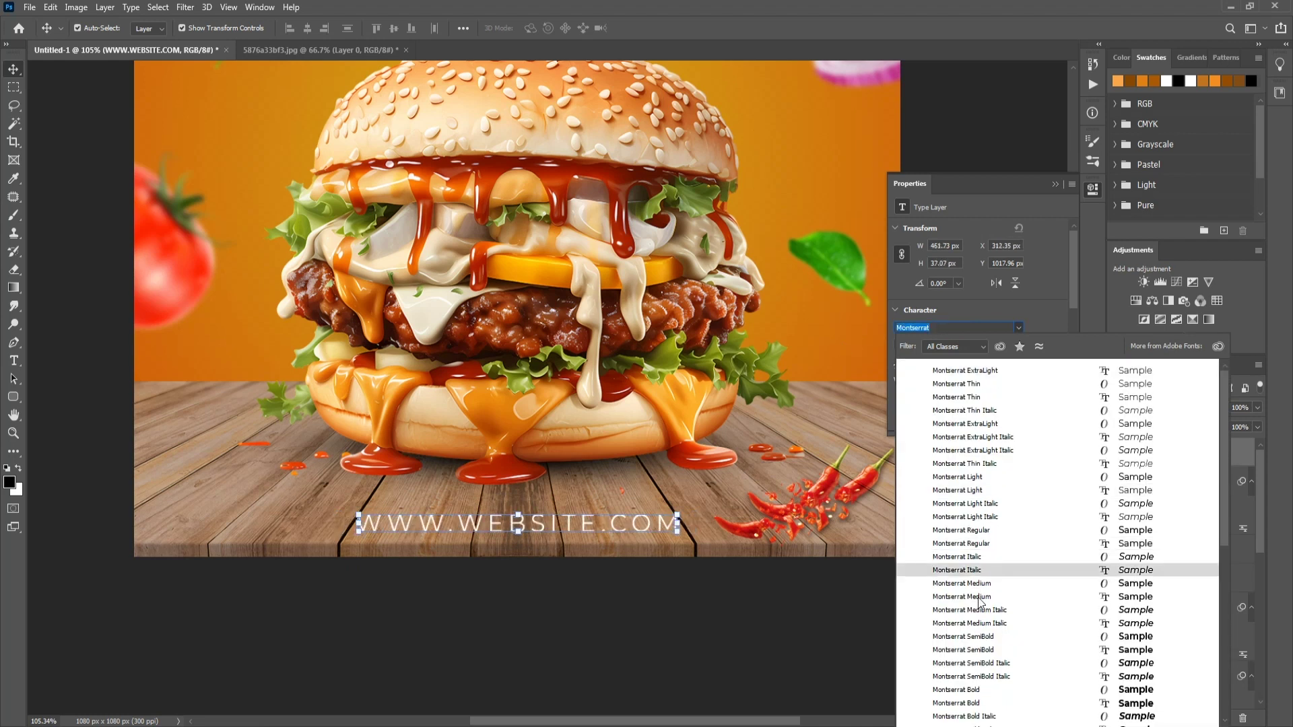
{"action": "left_click", "coordinate": [976, 650]}
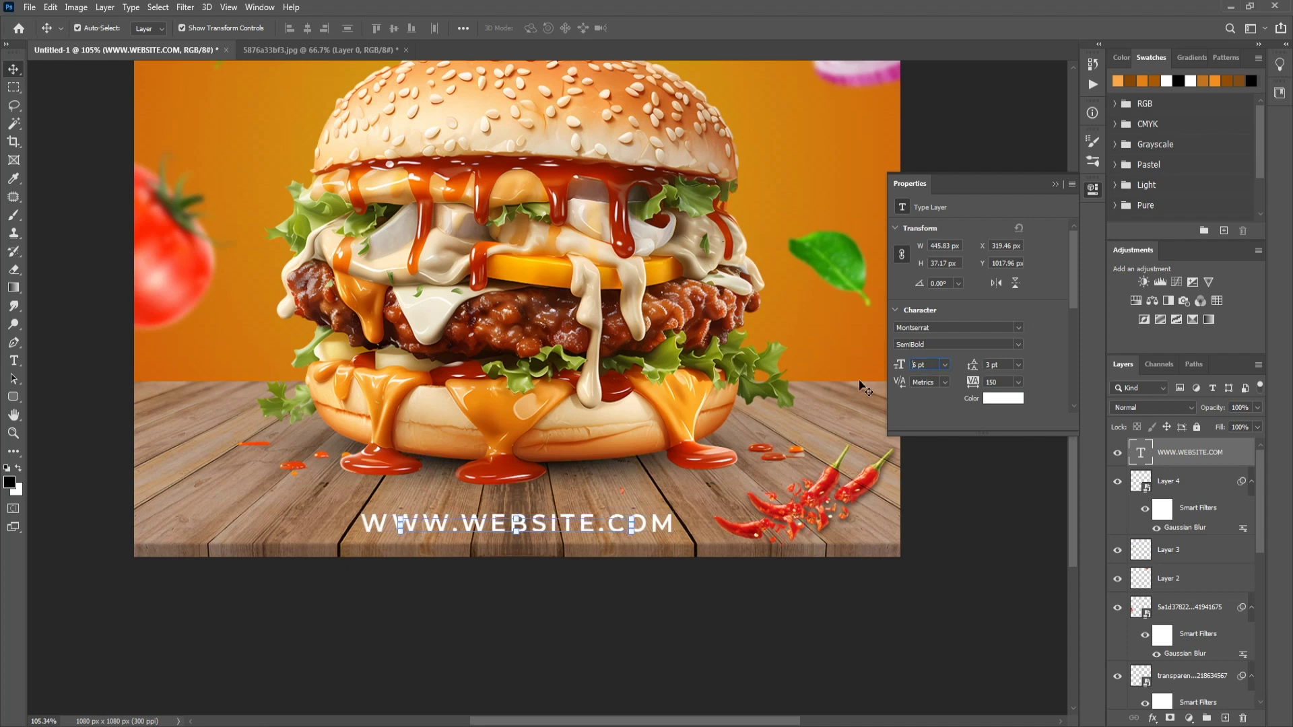
Reduce the website text to 6 pt with a tracking of 160 and deselect it.
{"action": "type", "text": "6"}
{"action": "key", "text": "Return"}
{"action": "key", "text": "Return"}
{"action": "left_click", "coordinate": [775, 600]}
{"action": "left_click_drag", "start_coordinate": [565, 580], "coordinate": [509, 553]}
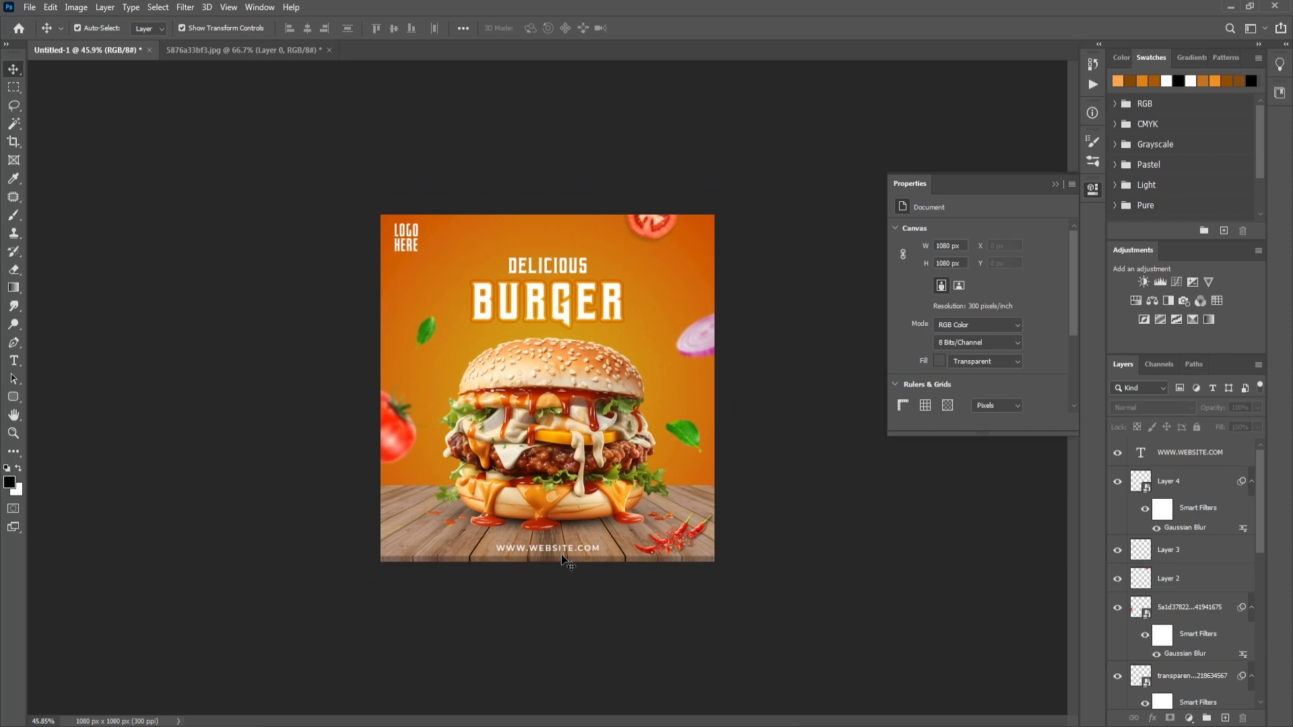
Make the website text slightly smaller again and deselect it to view the finished ad.
{"action": "left_click", "coordinate": [565, 552], "text": "ctrl"}
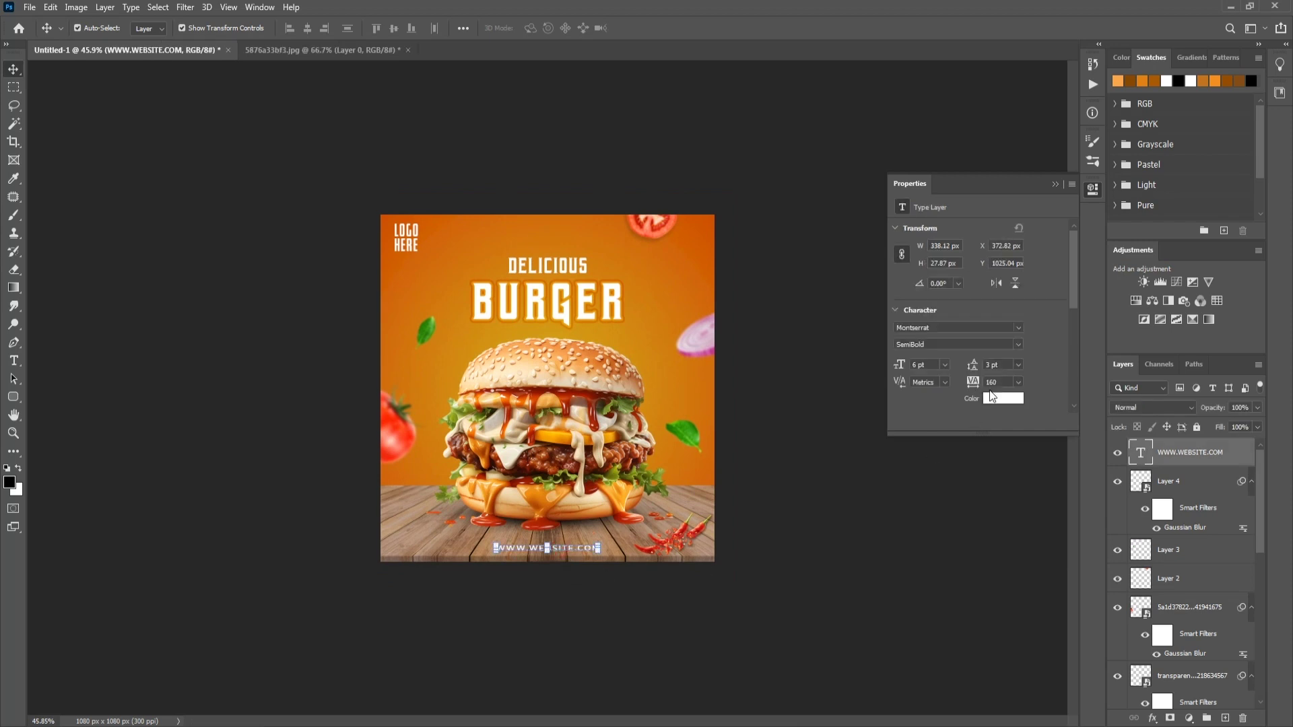
{"action": "left_click", "coordinate": [748, 704]}
{"action": "left_click_drag", "start_coordinate": [592, 450], "coordinate": [621, 449]}
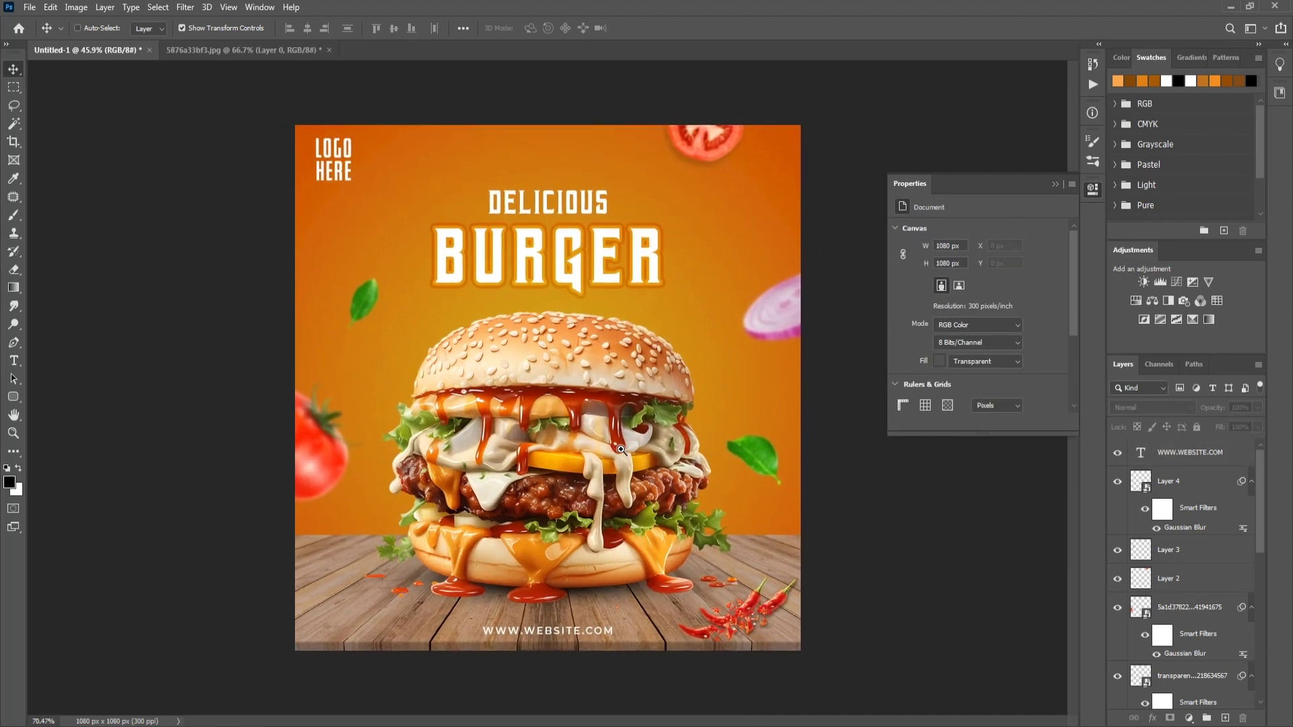
{"action": "left_click", "coordinate": [1055, 185]}
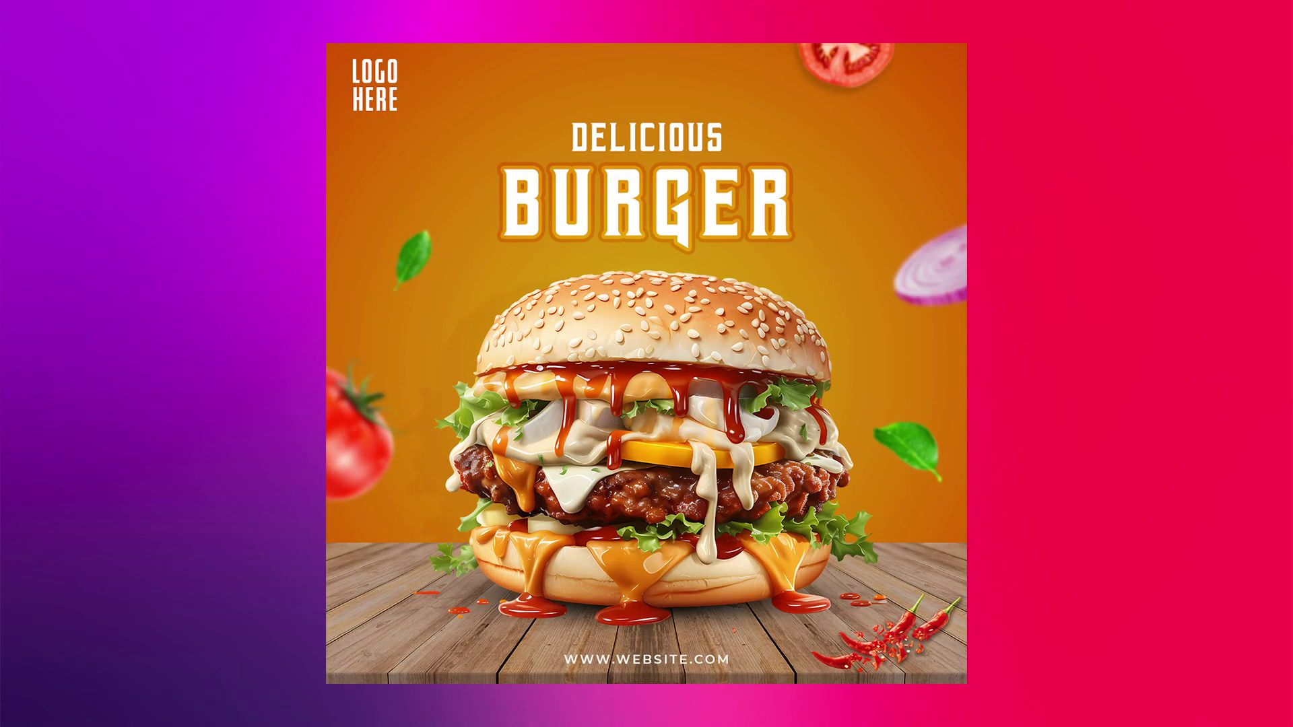